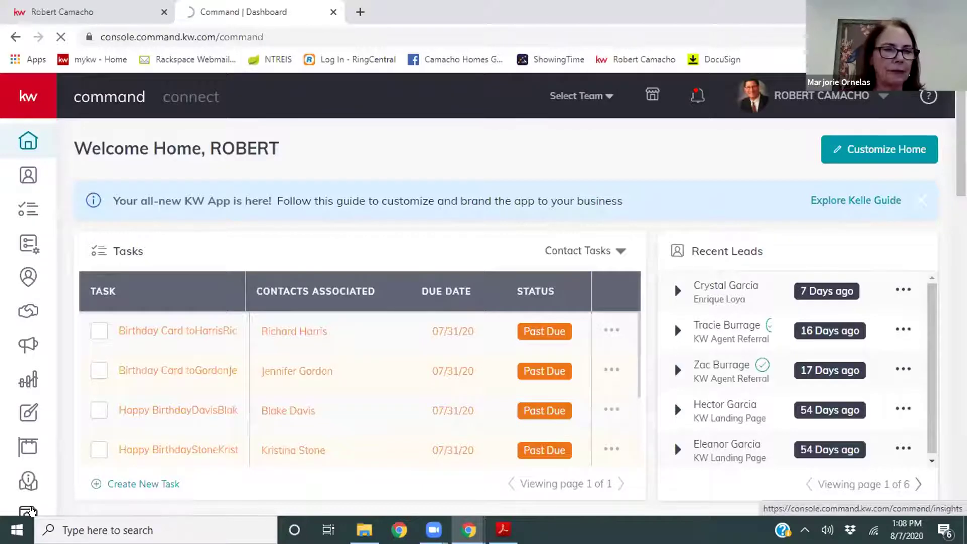
Step: Open the Seller's Guide for editing in the Consumer section's Guide Builder
scroll(31, 512, down, 4)
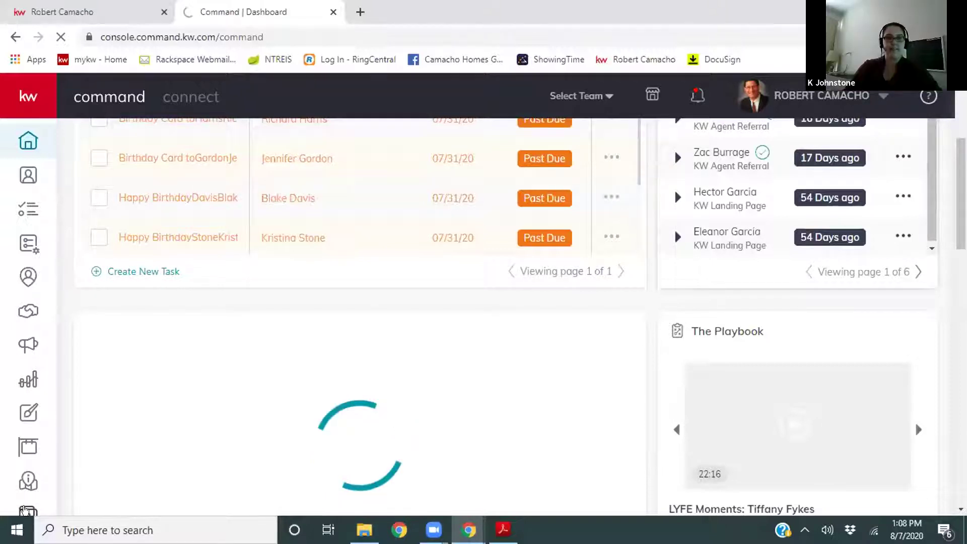
click(23, 511)
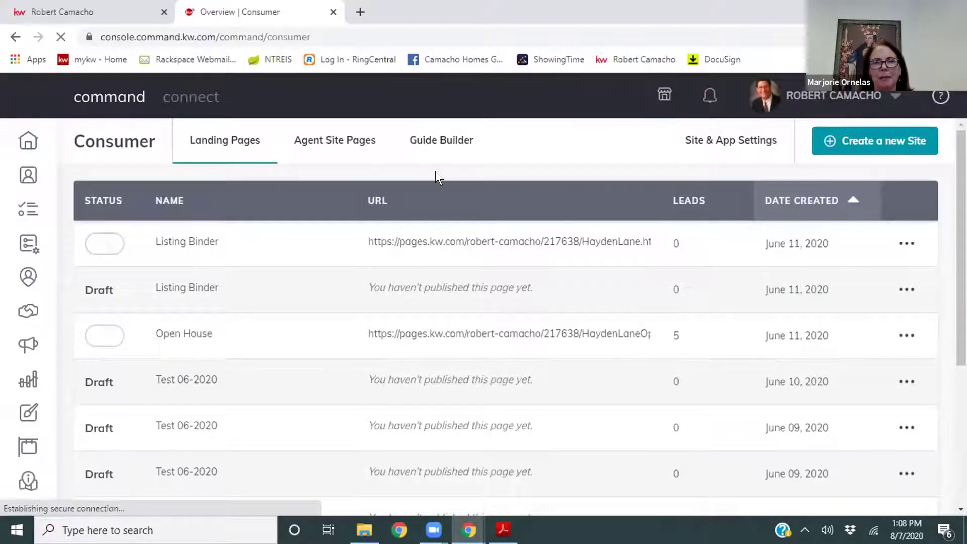
click(432, 143)
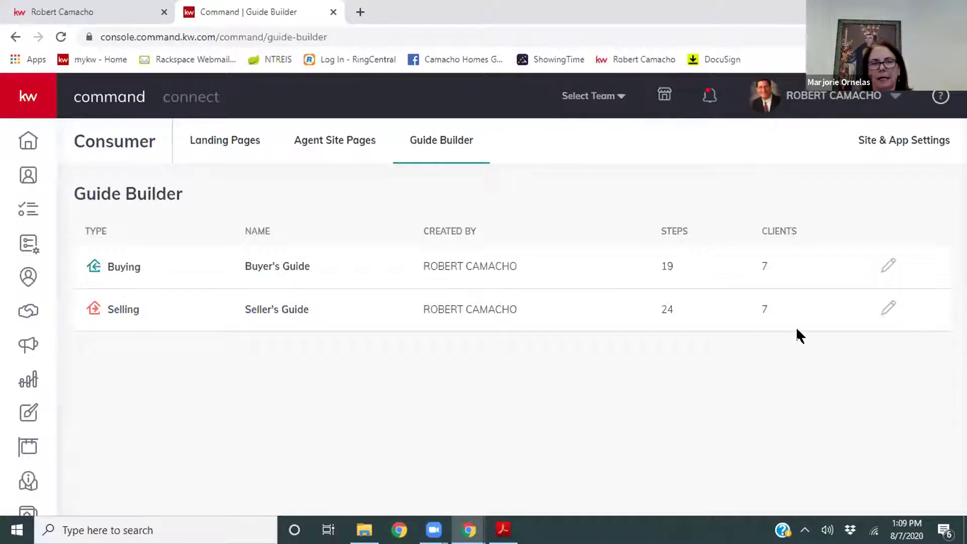
click(888, 310)
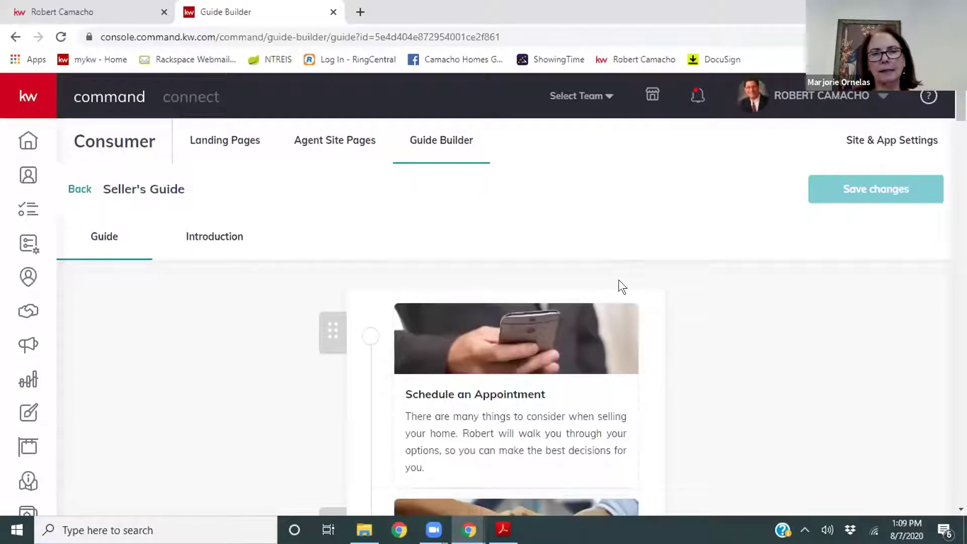
Step: Move the Schedule an Appointment card below the partnering card, and return it to the start of the guide
scroll(619, 280, down, 1)
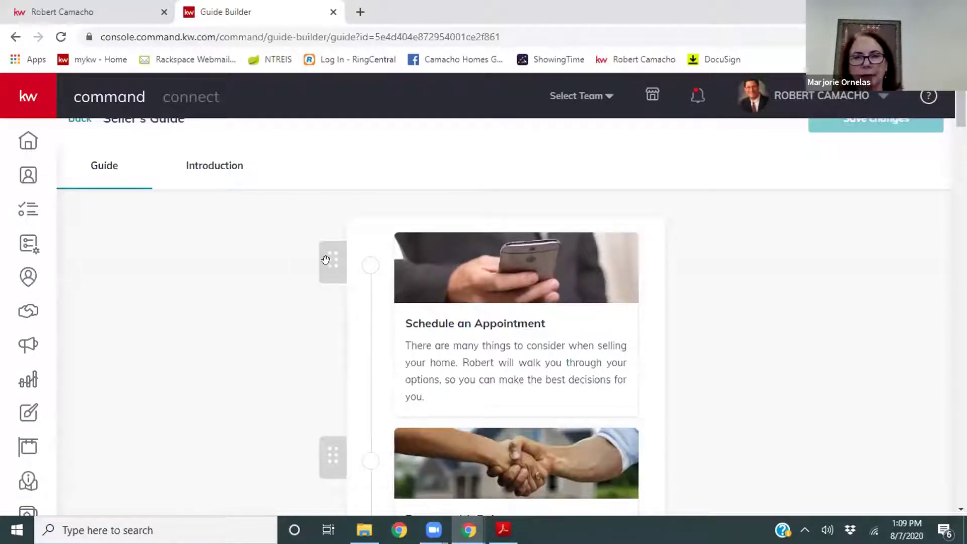
drag(318, 399, 324, 285)
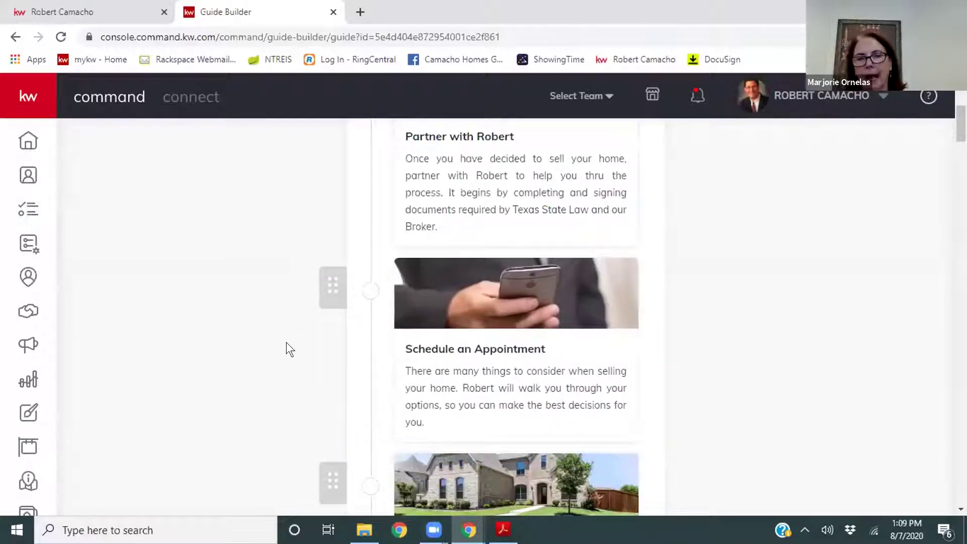
drag(332, 286, 320, 120)
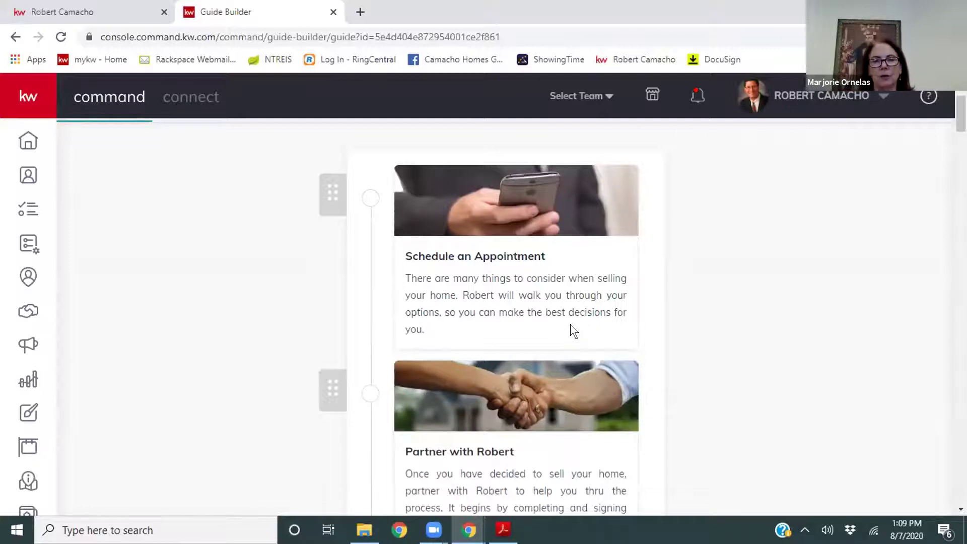
Step: Start a new custom step at the end of the Seller's Guide with the card title "Meet with a Lender"
scroll(563, 327, down, 1)
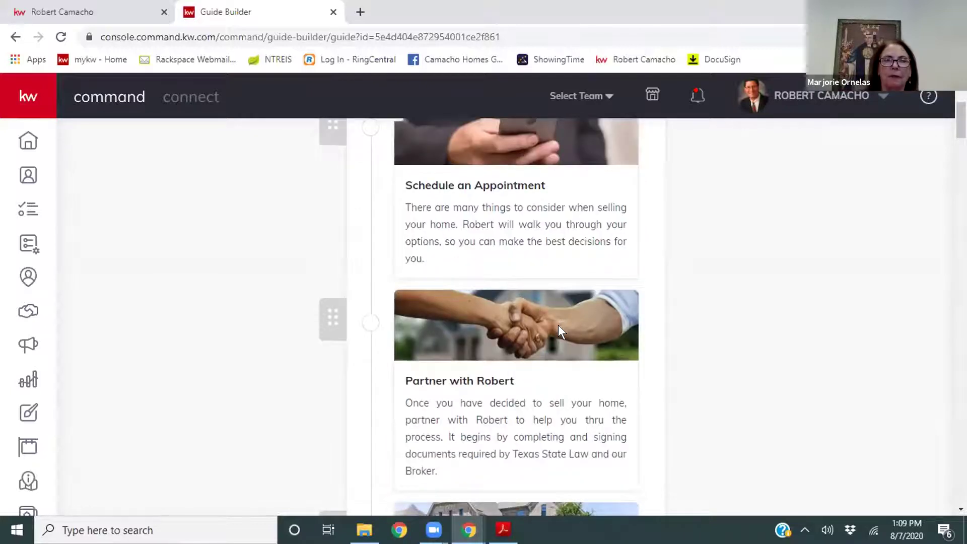
scroll(558, 321, down, 2)
scroll(558, 322, down, 2)
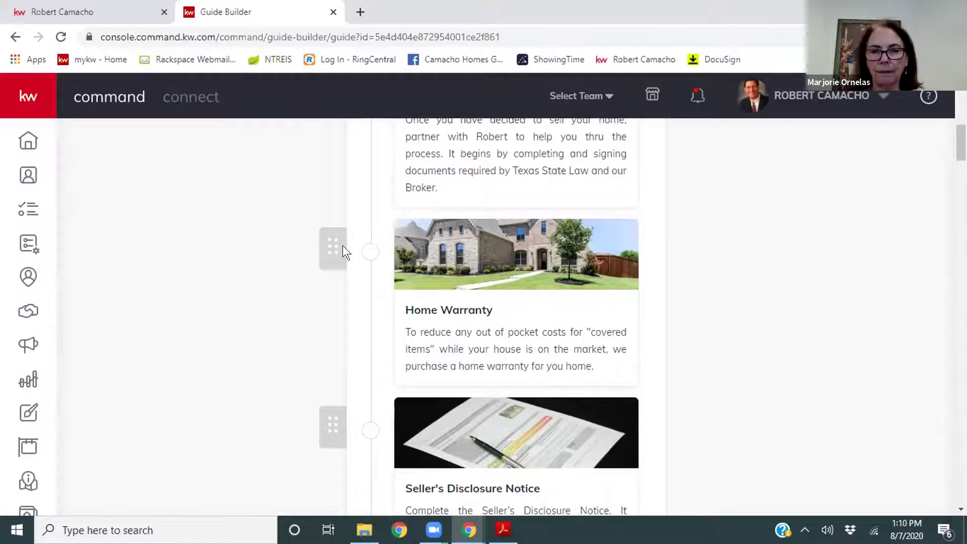
scroll(378, 288, down, 5)
scroll(378, 291, down, 15)
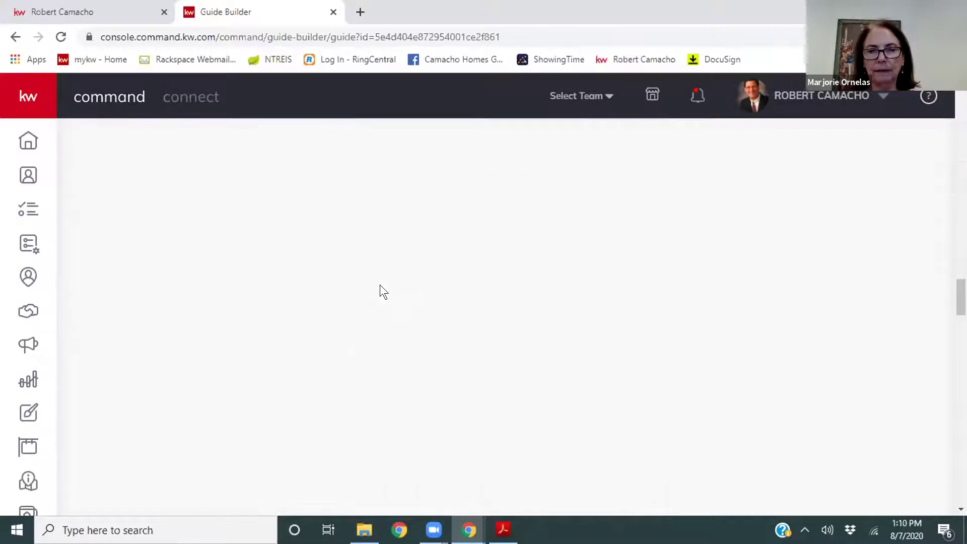
scroll(382, 291, down, 3)
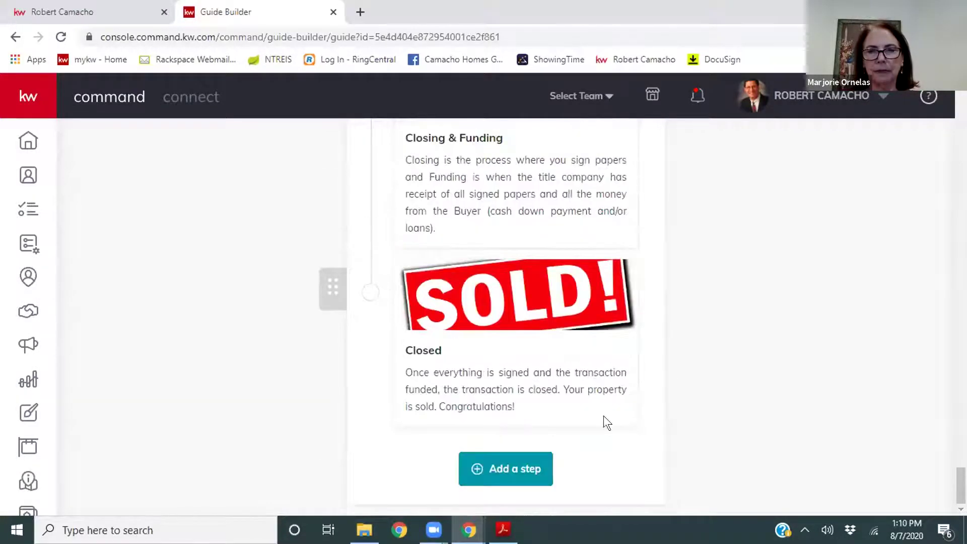
click(506, 475)
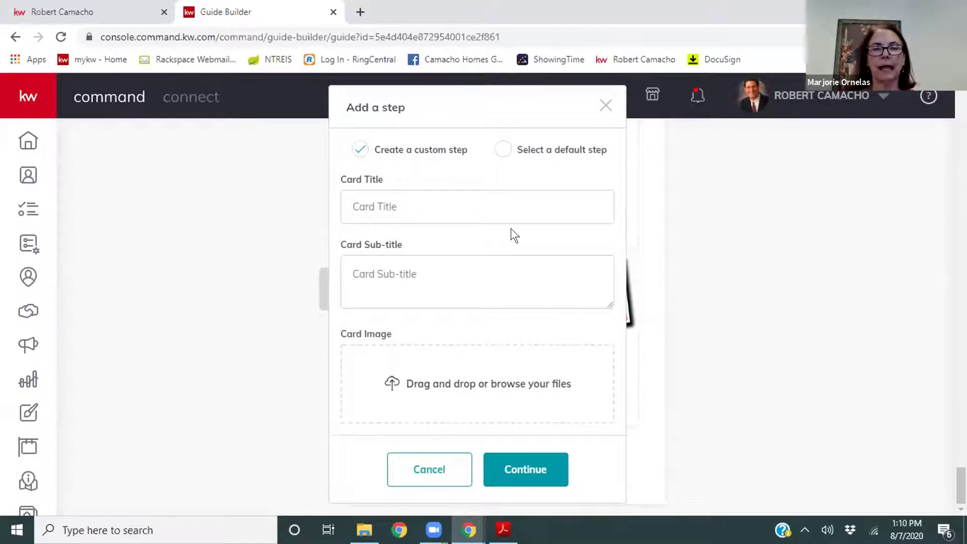
click(427, 201)
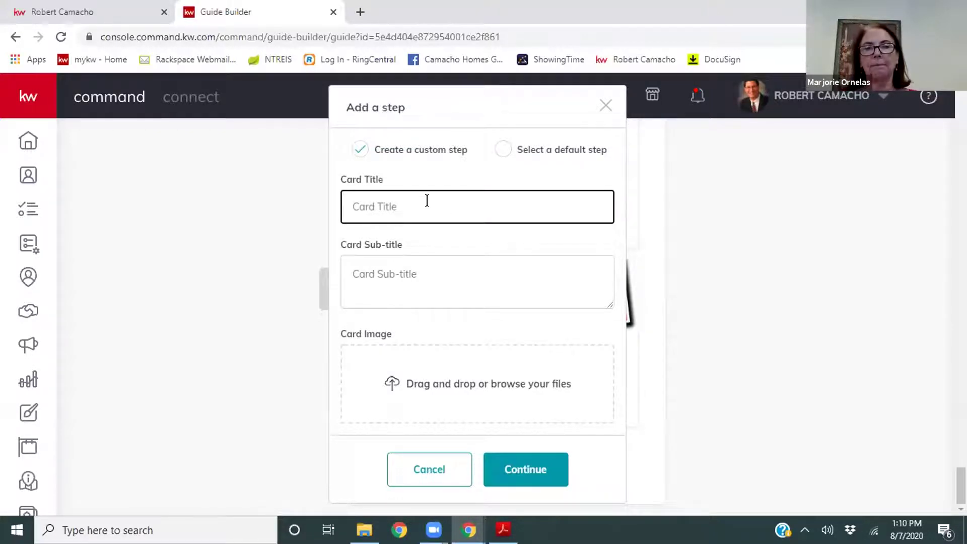
text(Mee)
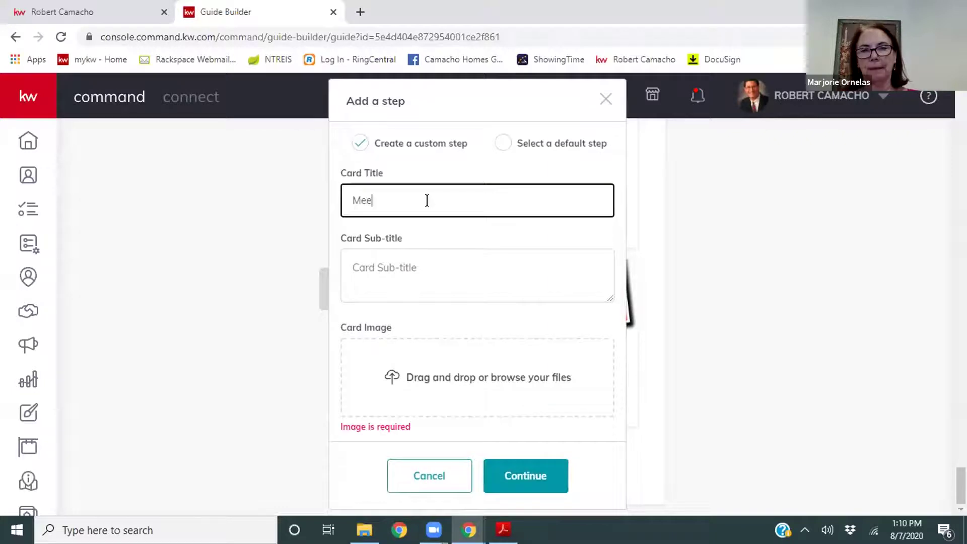
text(t with a Lender)
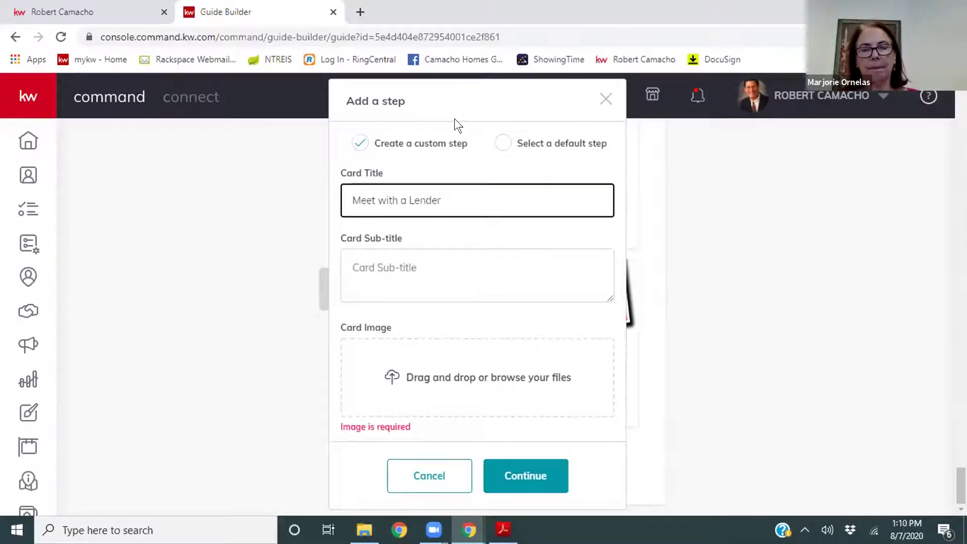
Step: Fill in the new card's sub-title with "Need to get pre-approved before seeing houses."
click(418, 265)
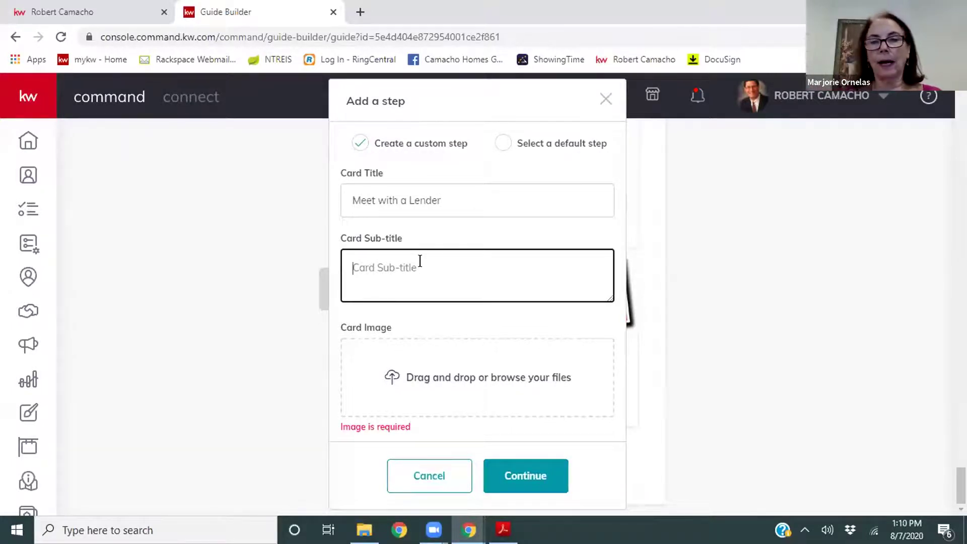
text(Need to g)
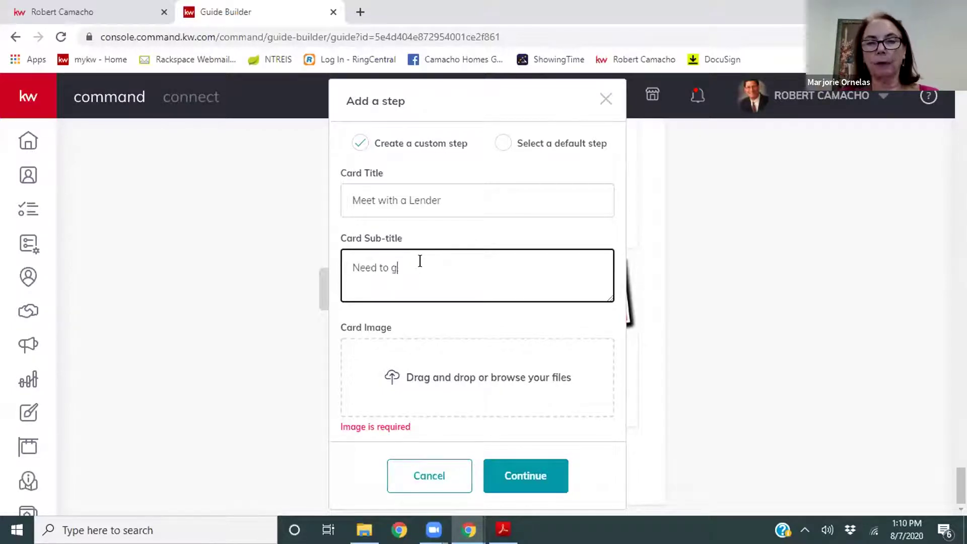
text(et pre-a)
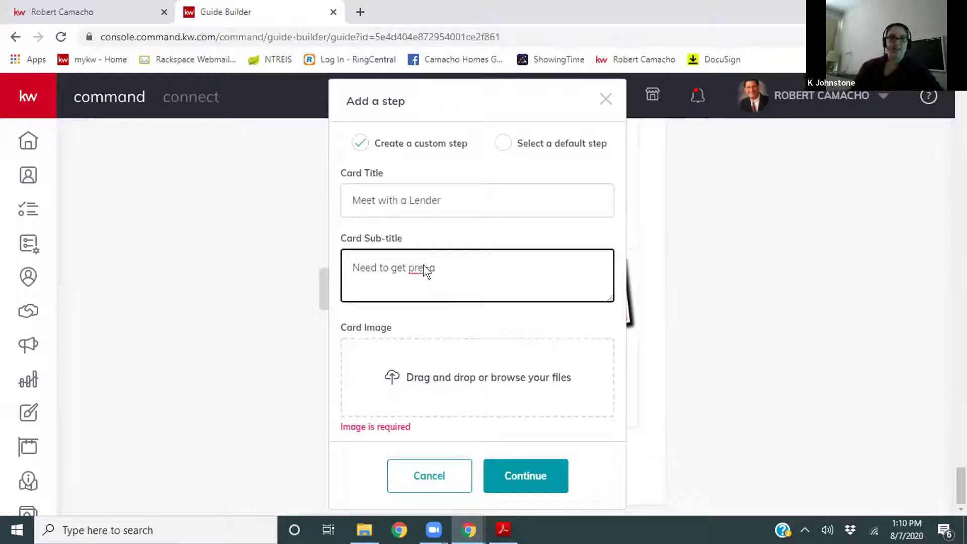
text(pprov)
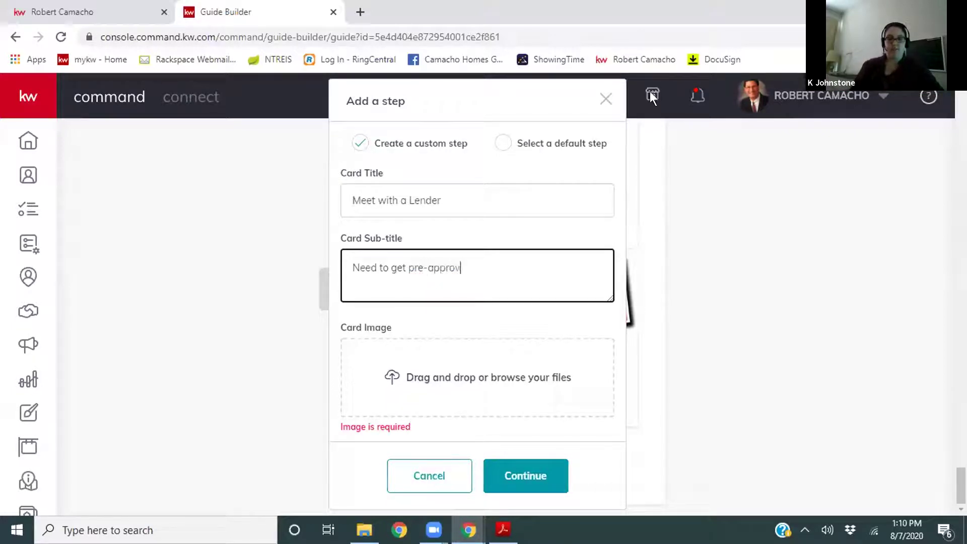
text(ed befor)
key(BackSpace)
key(BackSpace)
key(BackSpace)
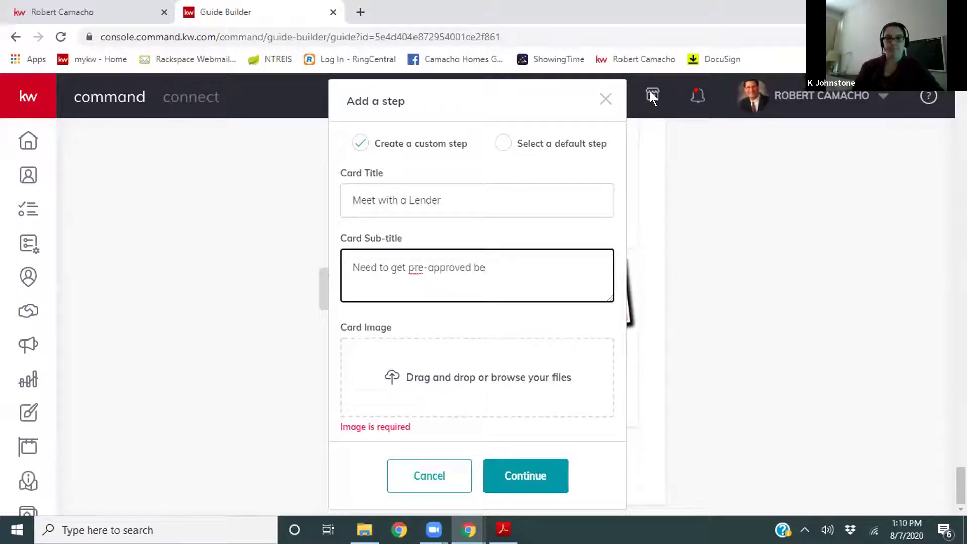
text(fore see)
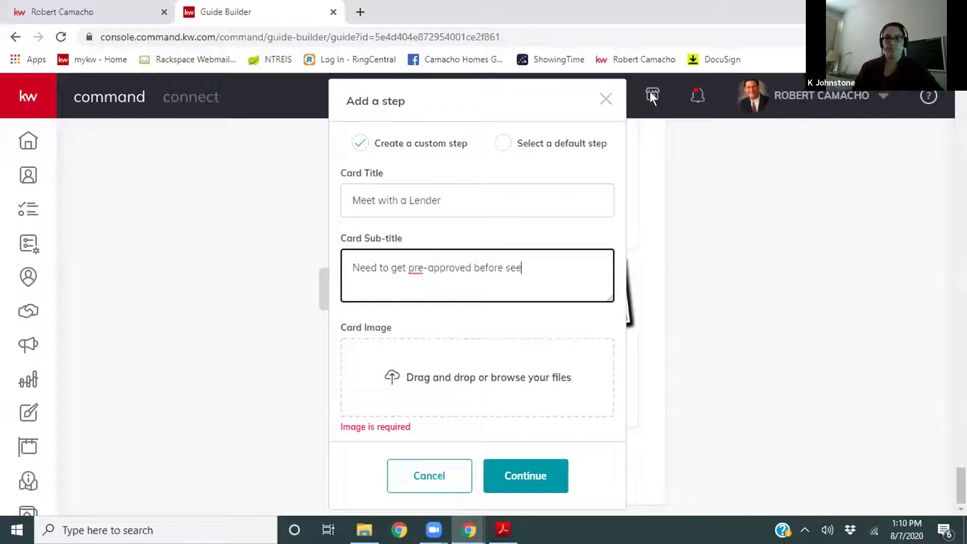
text(ing houses.)
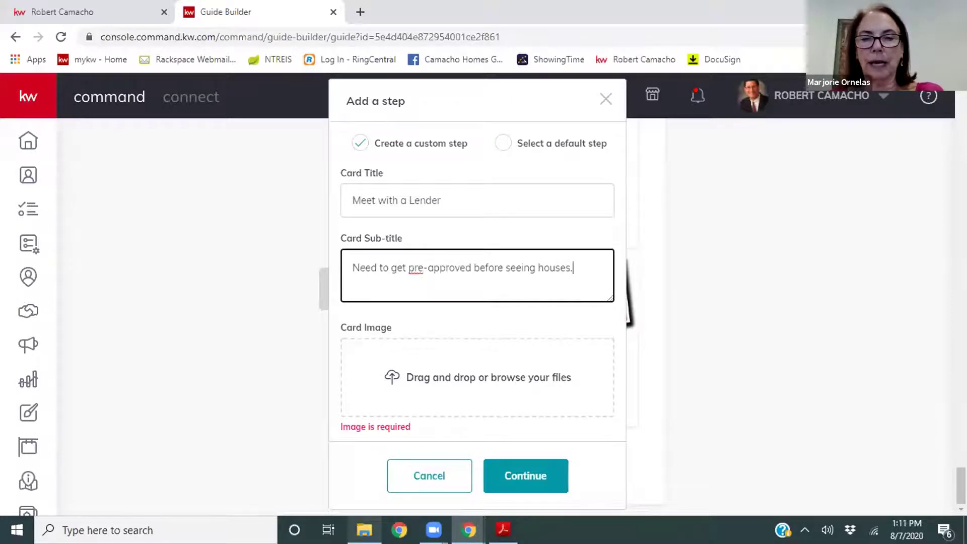
mouse_move(364, 529)
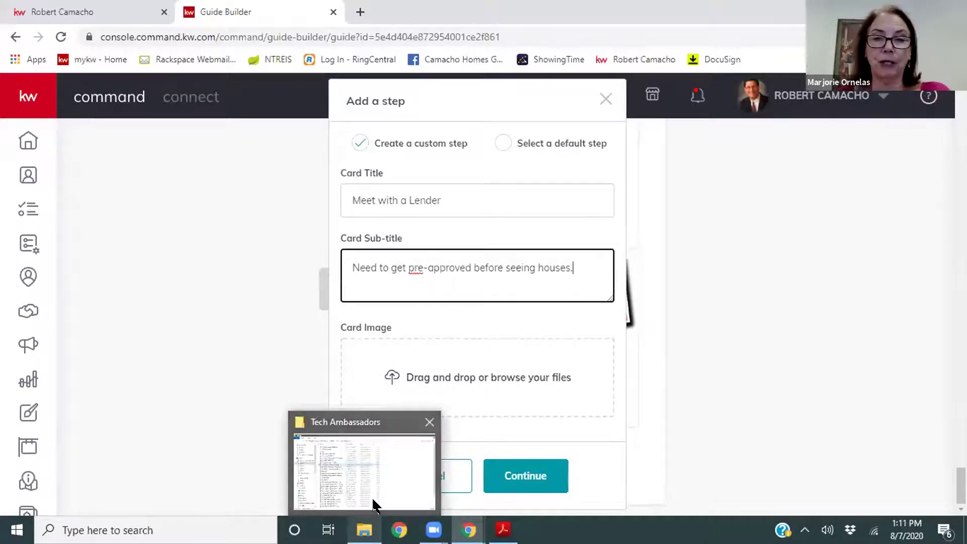
click(363, 491)
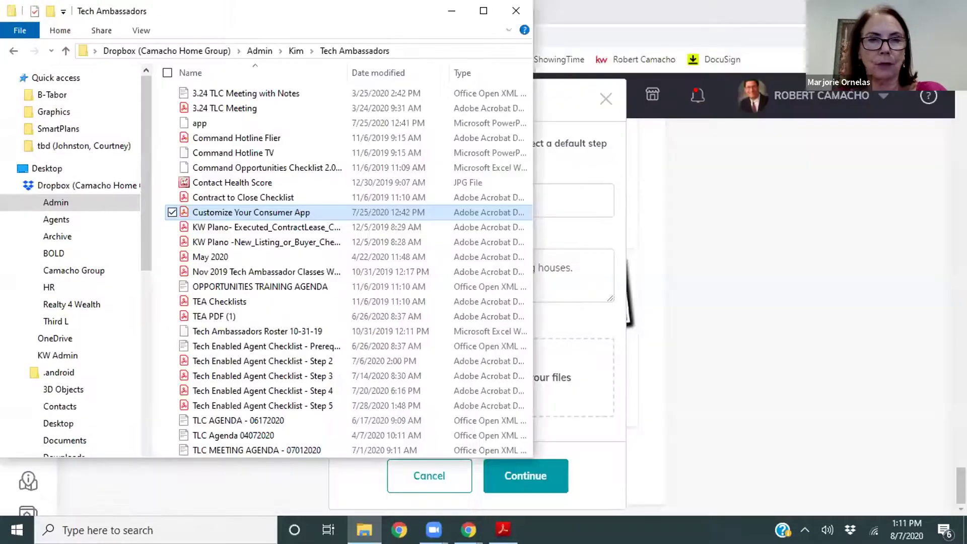
click(452, 11)
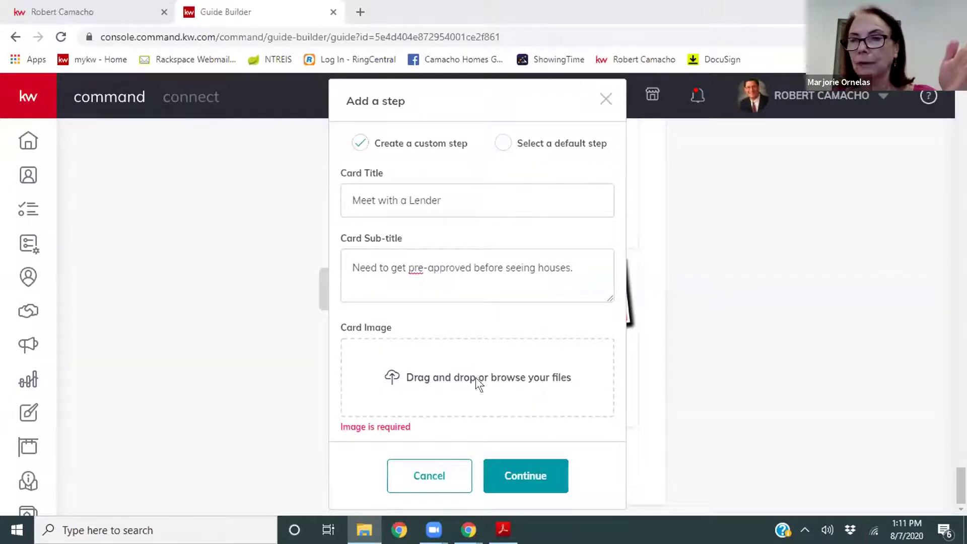
Step: Add a card image of a couple talking with an older man outdoors and create the custom step
drag(483, 355, 465, 398)
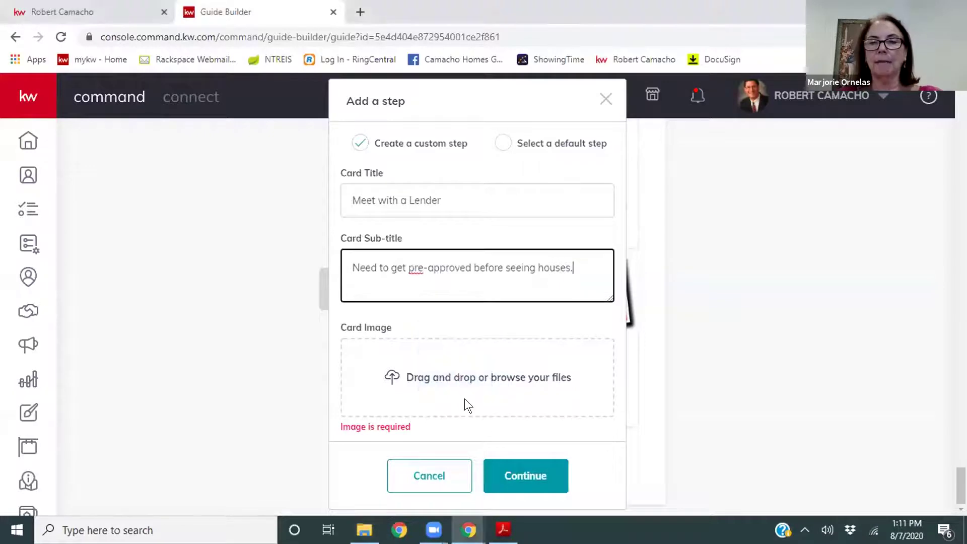
click(527, 475)
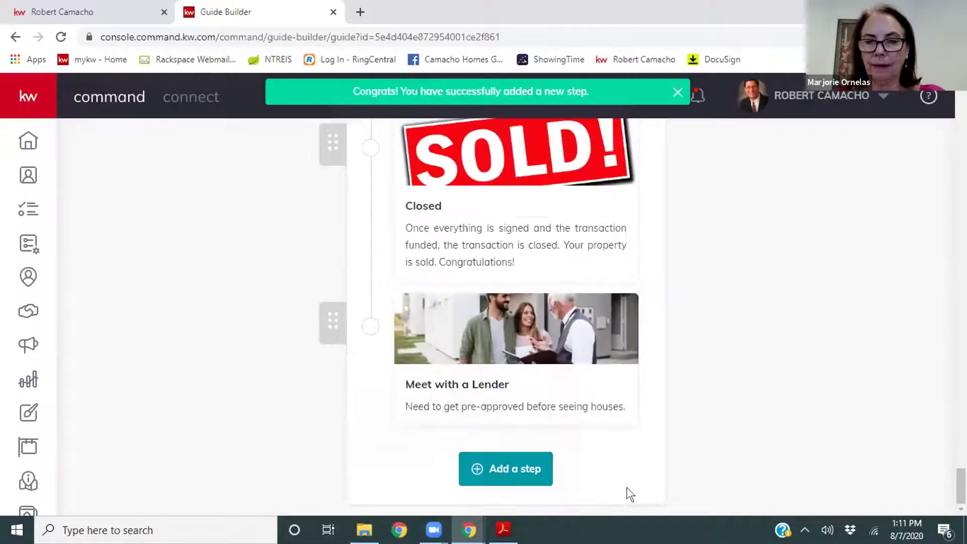
Step: Open the Meet with a Lender step's configuration and replace its workspace text with "Here is our favorite lenders."
click(440, 336)
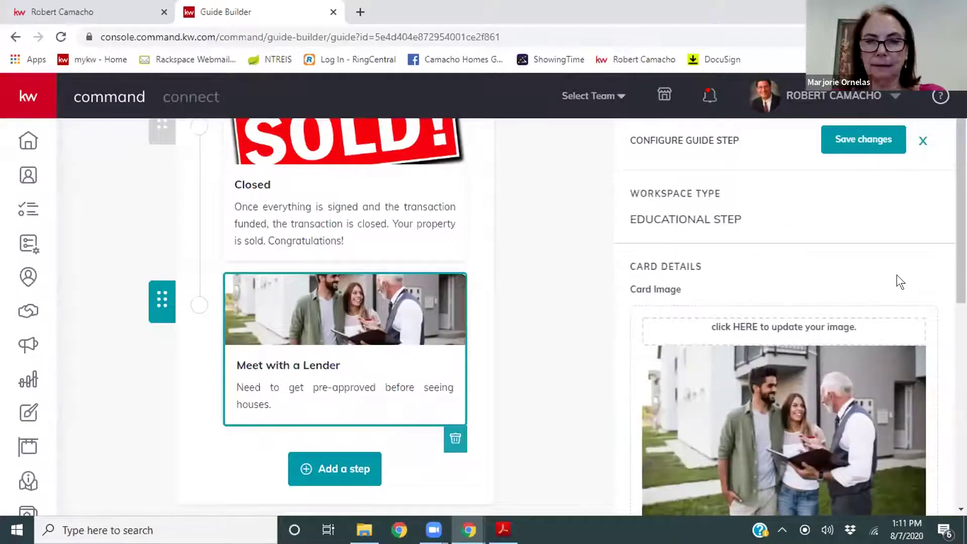
scroll(897, 276, down, 1)
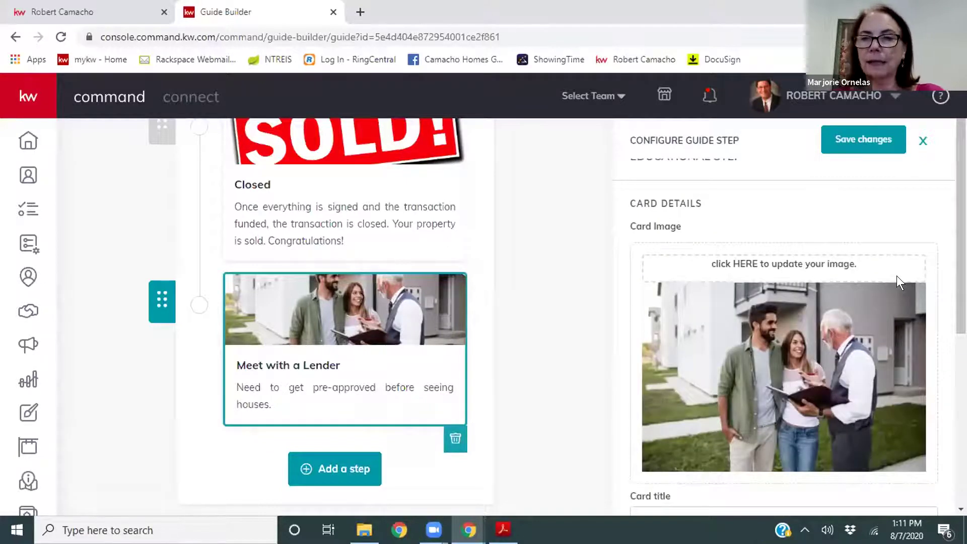
scroll(897, 276, down, 5)
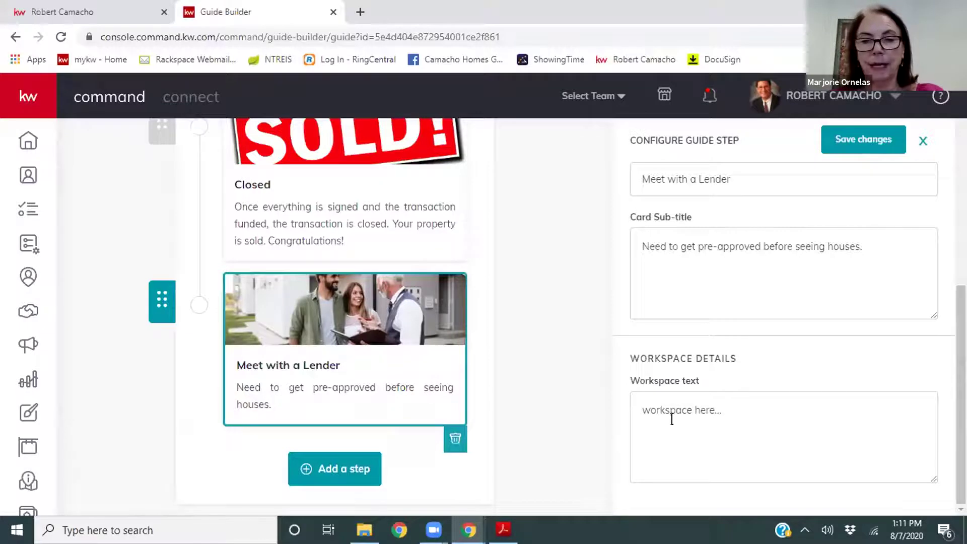
click(708, 432)
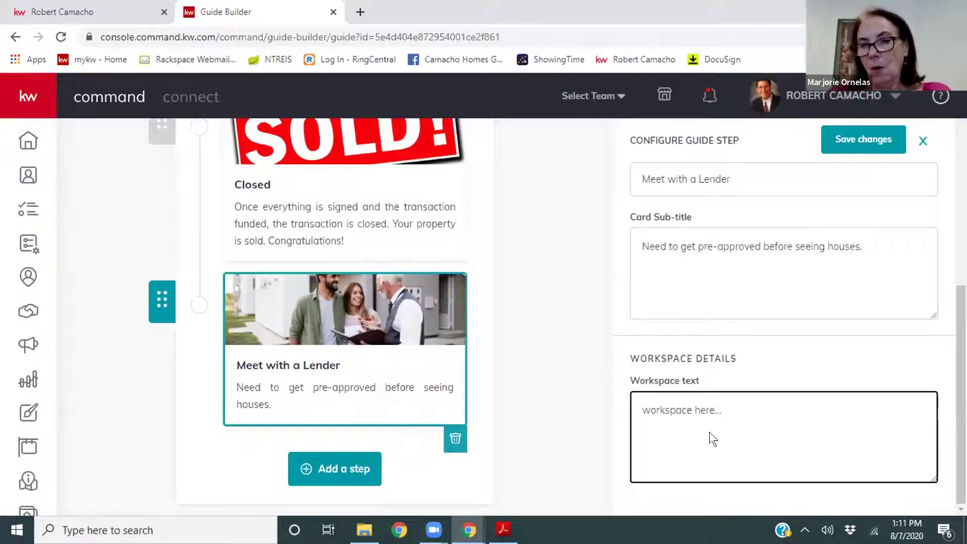
key(ctrl+a)
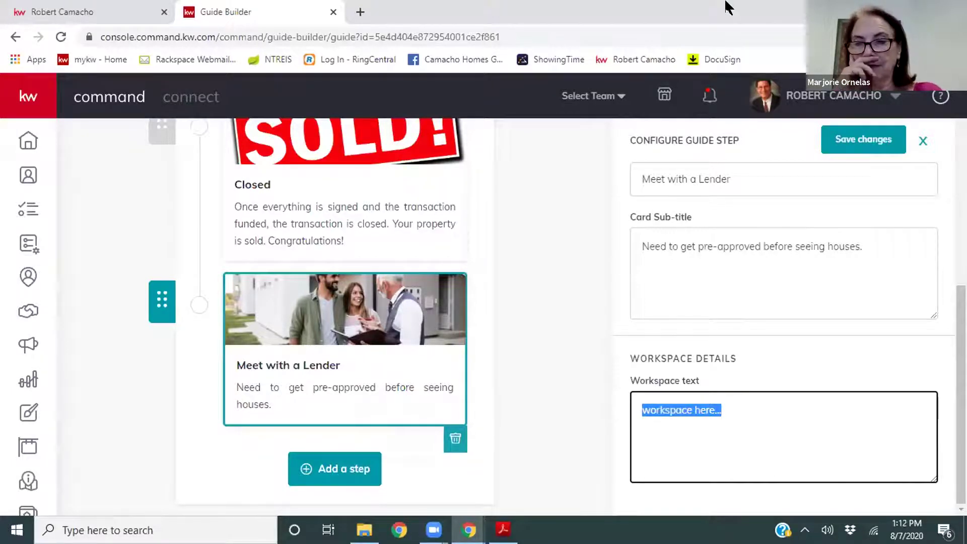
text(Here is our favorite lenders)
click(734, 409)
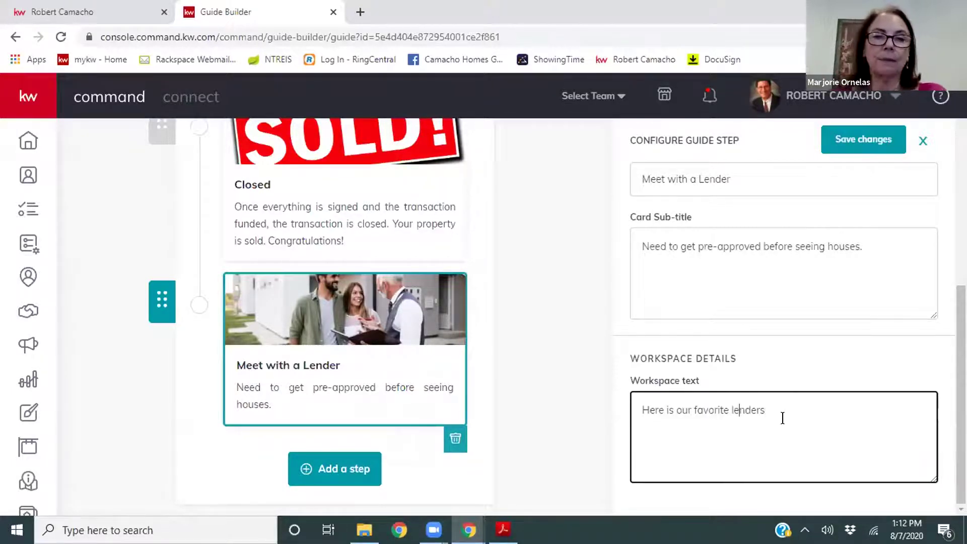
click(782, 420)
text(.)
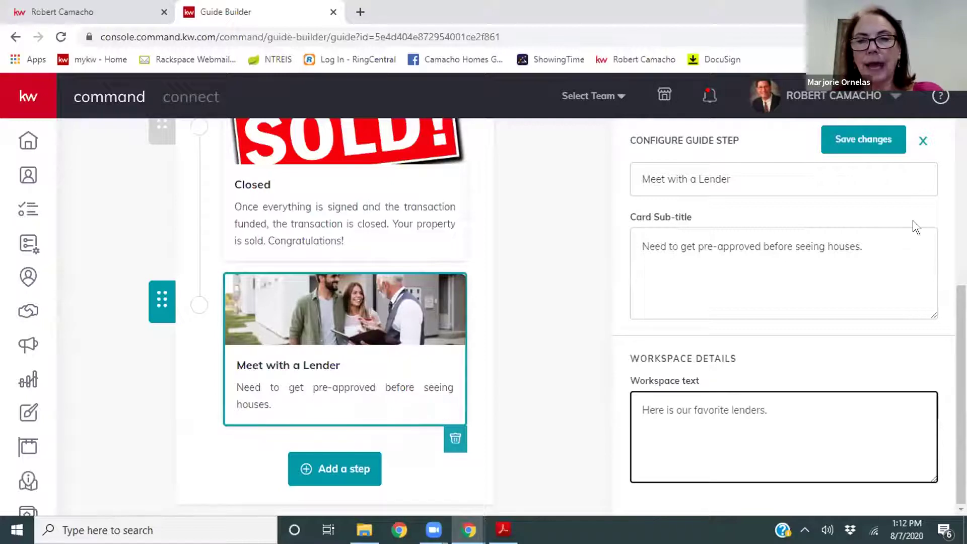
click(919, 139)
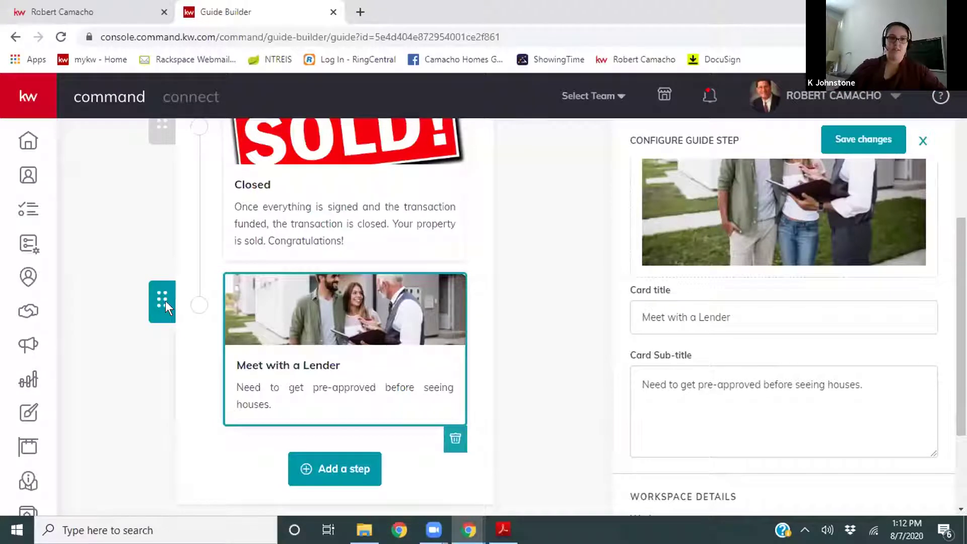
Step: Move the Meet with a Lender card above the Closed card in the Seller's Guide
click(163, 261)
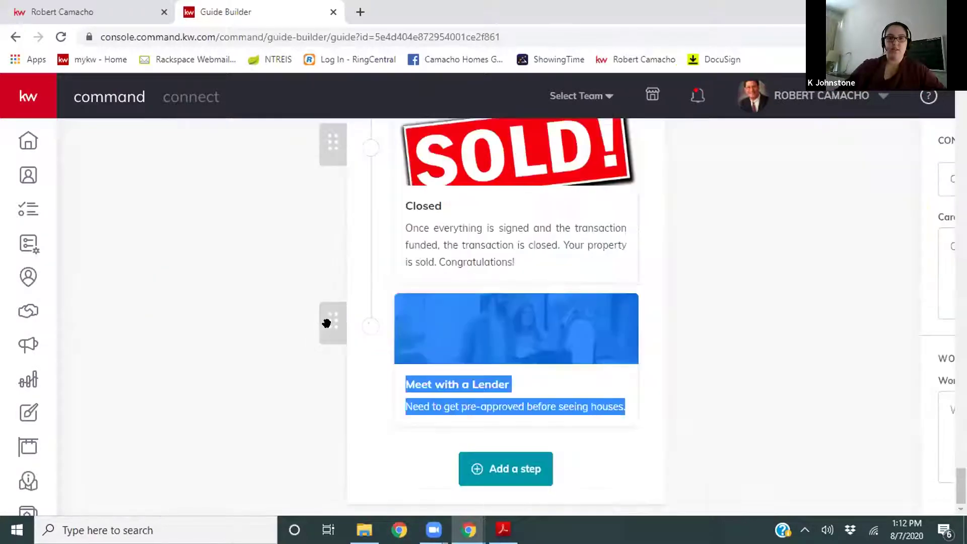
drag(326, 323, 355, 152)
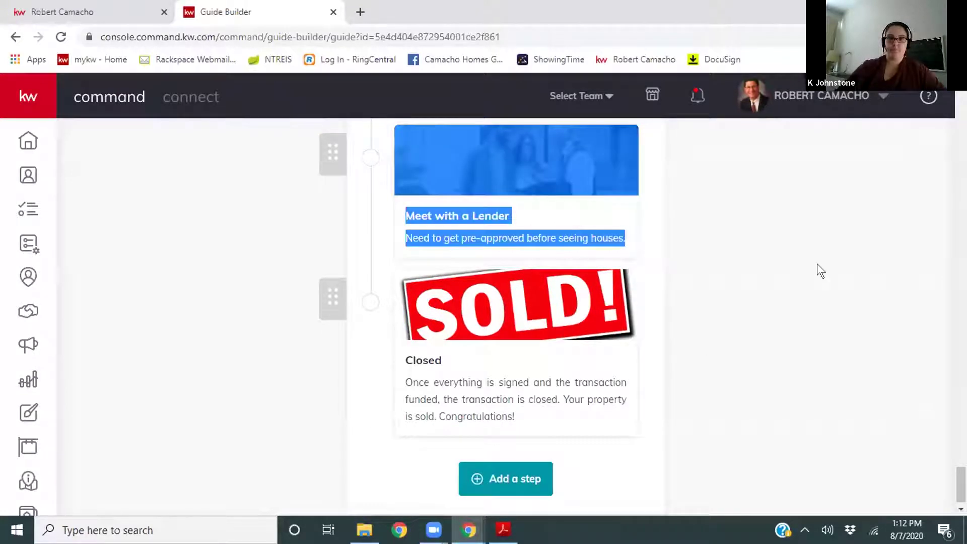
click(580, 177)
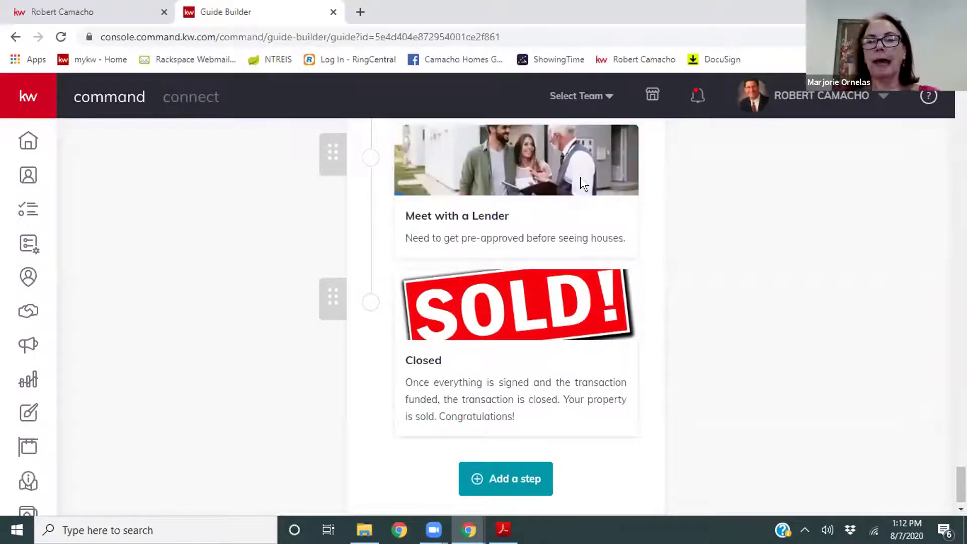
Step: Delete the custom Meet with a Lender step from the Seller's Guide
click(500, 245)
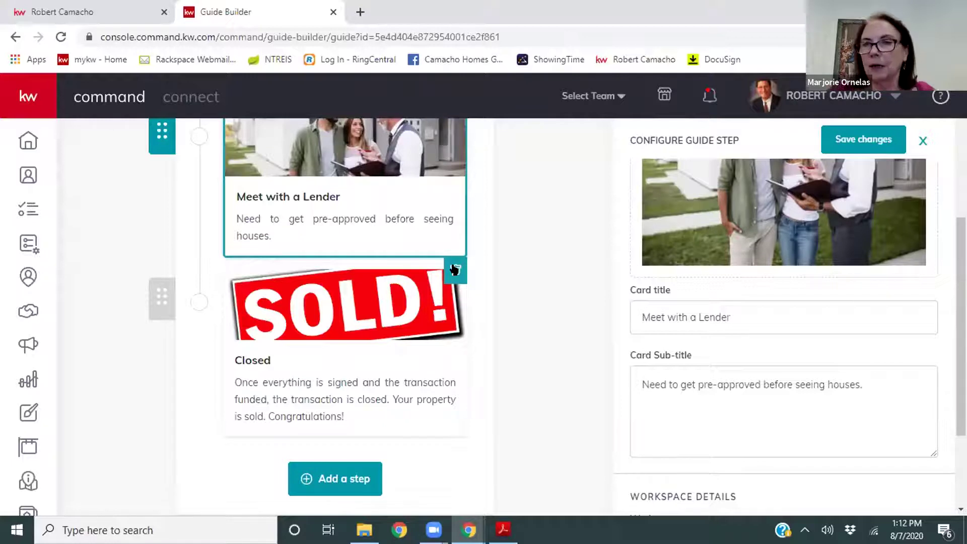
click(456, 270)
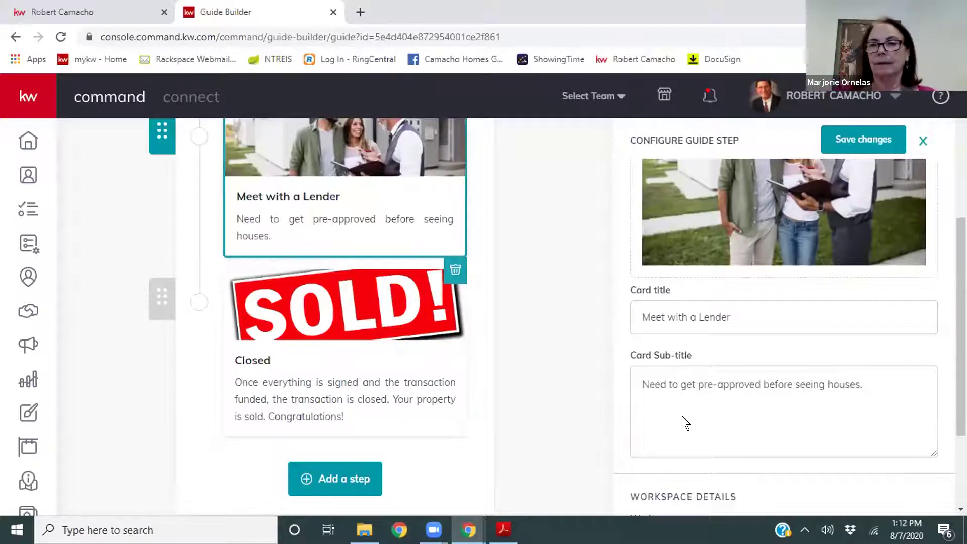
Step: Review the Seller's Guide cards from Schedule an Appointment through Yard Sign & Lockbox
scroll(611, 430, up, 10)
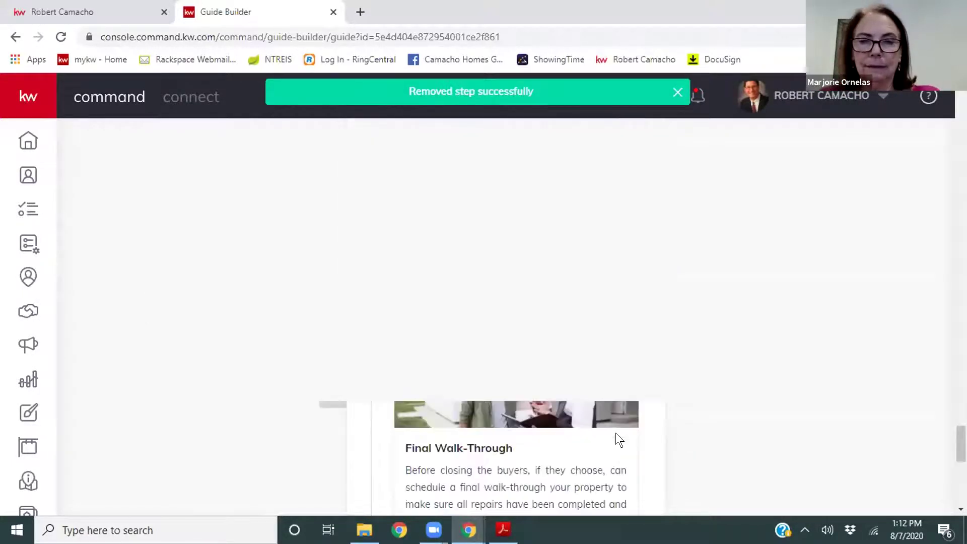
scroll(614, 431, up, 5)
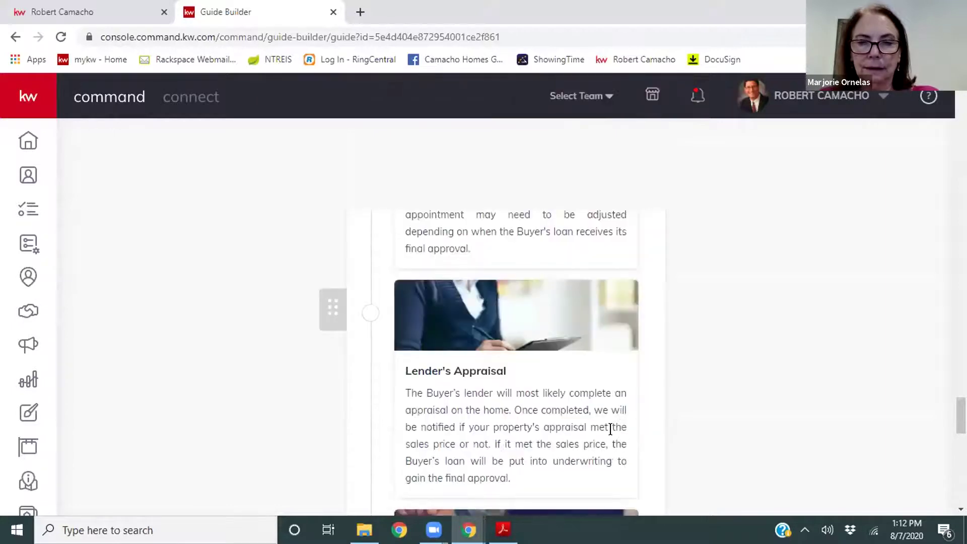
scroll(612, 430, up, 5)
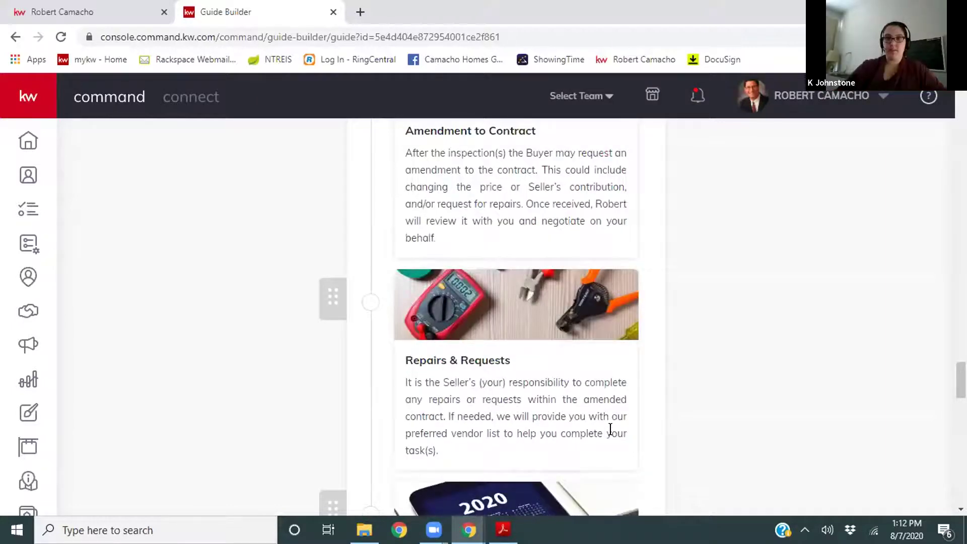
scroll(612, 431, up, 10)
scroll(618, 439, up, 10)
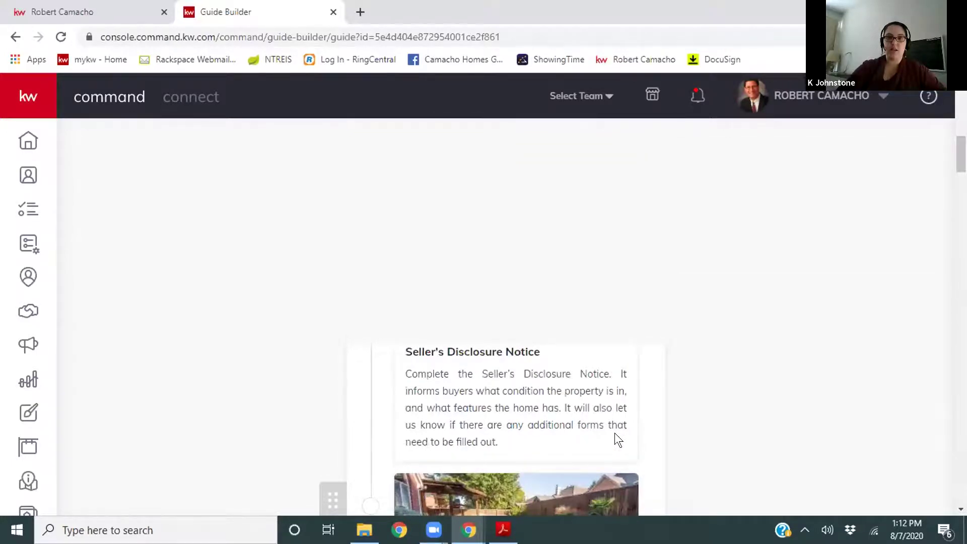
scroll(615, 440, up, 10)
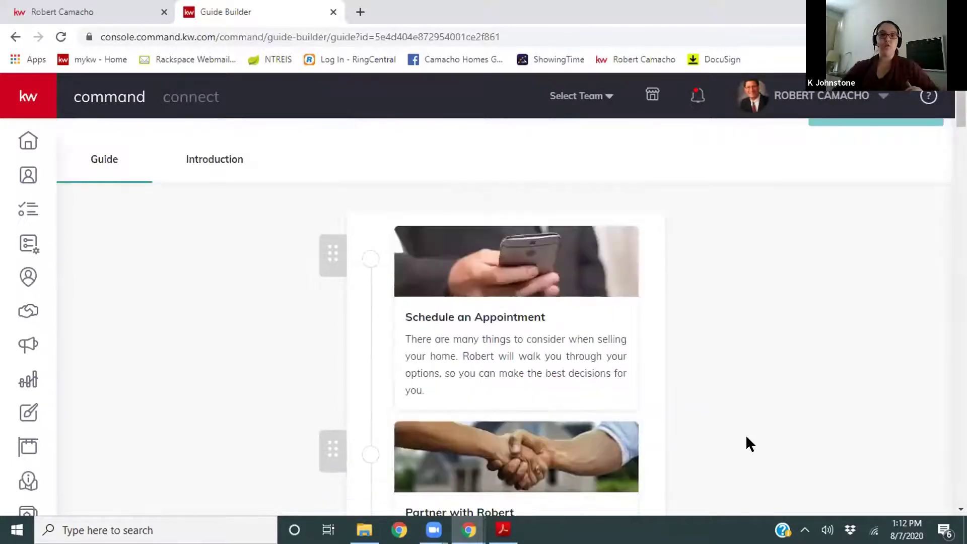
scroll(760, 435, down, 4)
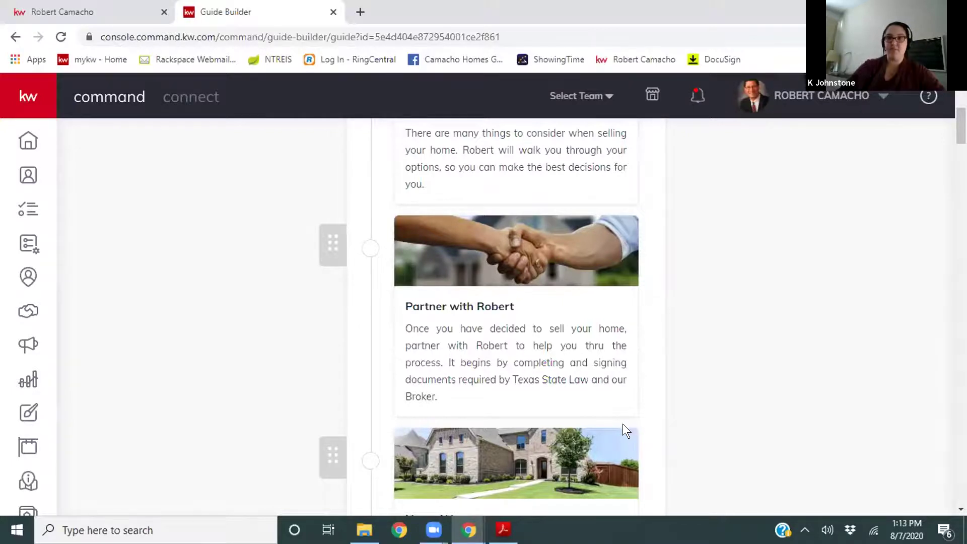
scroll(687, 413, down, 1)
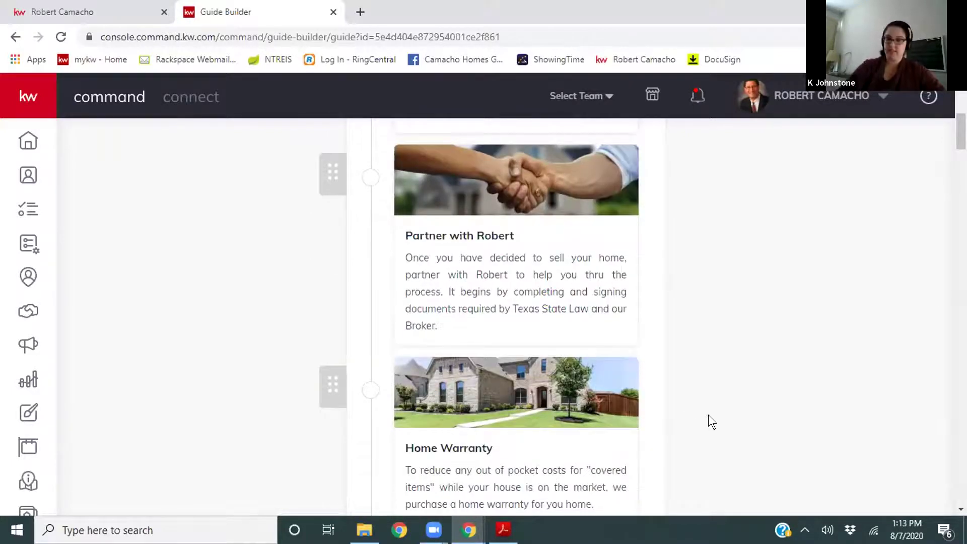
scroll(704, 422, down, 3)
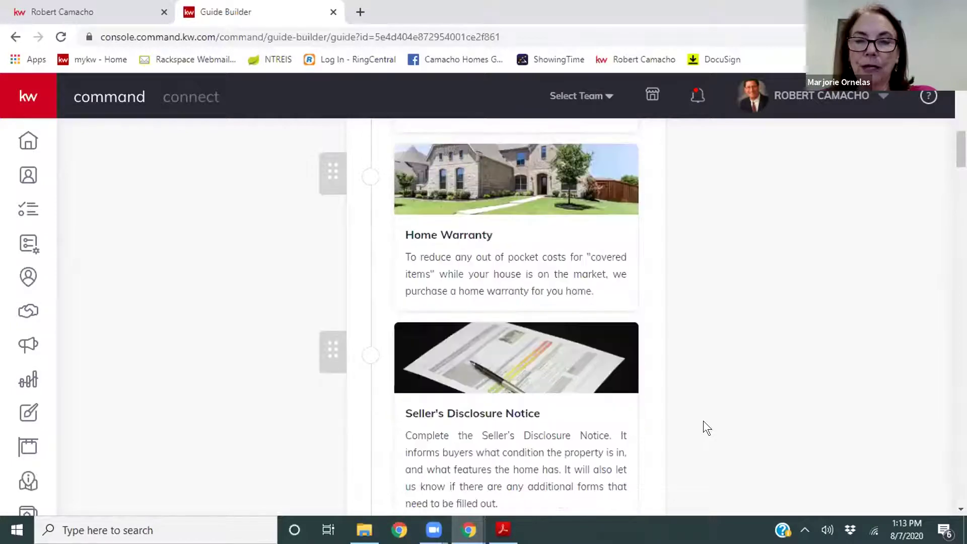
scroll(717, 403, down, 1)
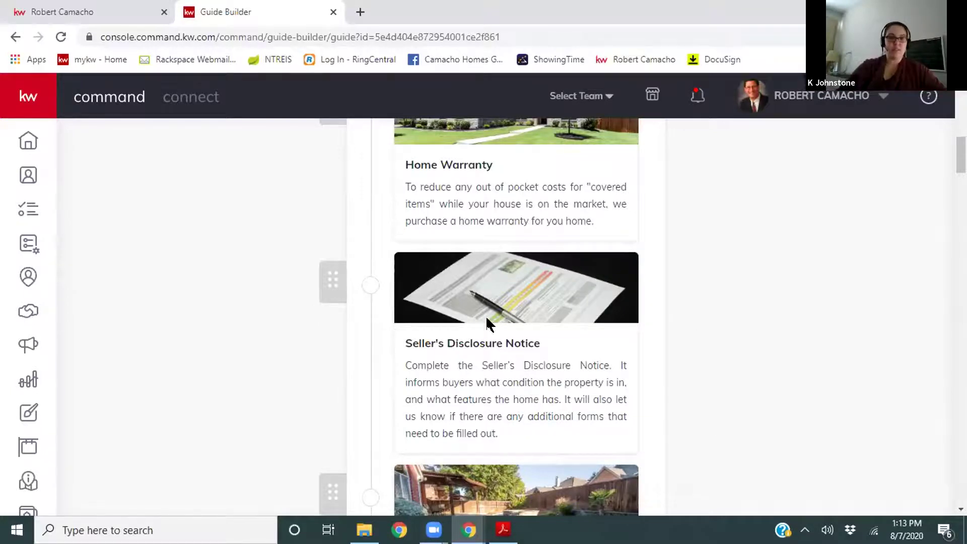
scroll(459, 344, up, 5)
scroll(465, 348, up, 3)
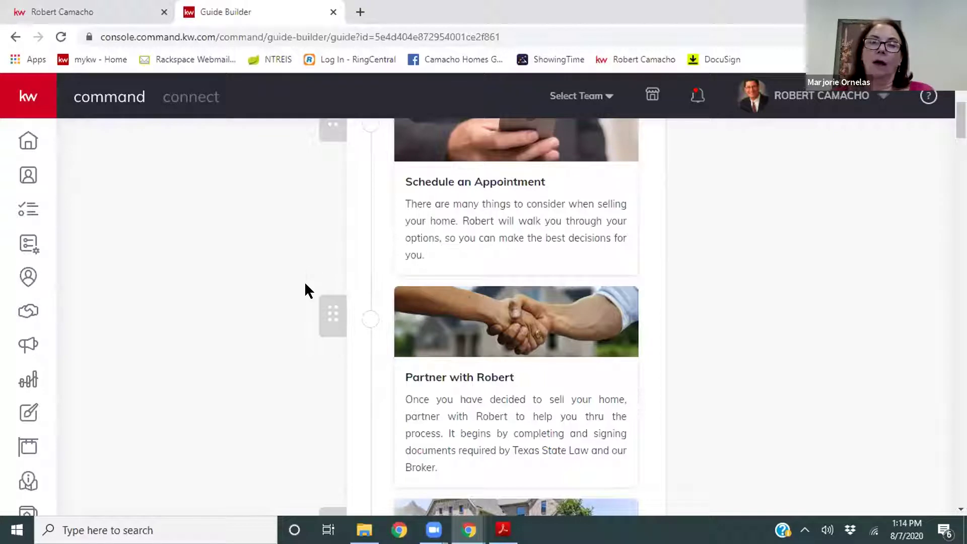
scroll(380, 379, down, 15)
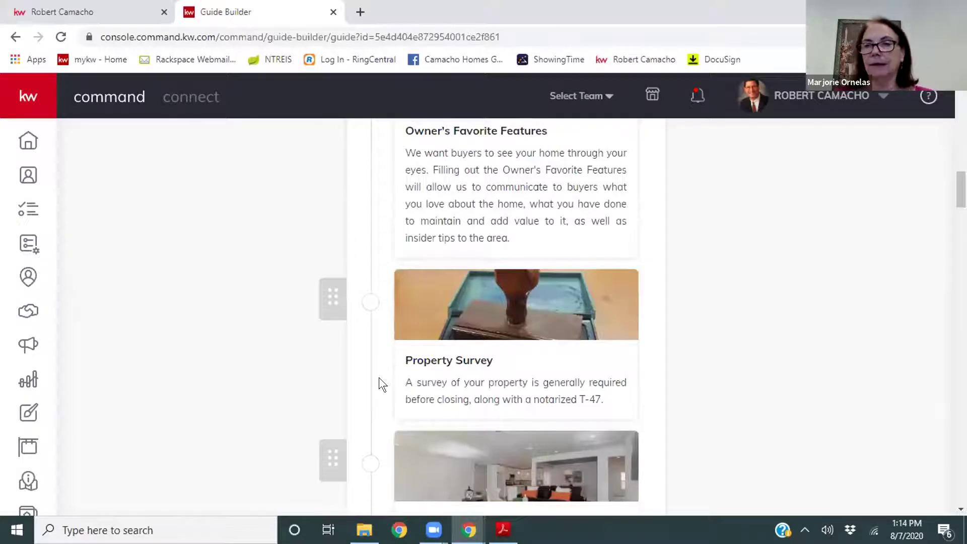
scroll(379, 384, down, 5)
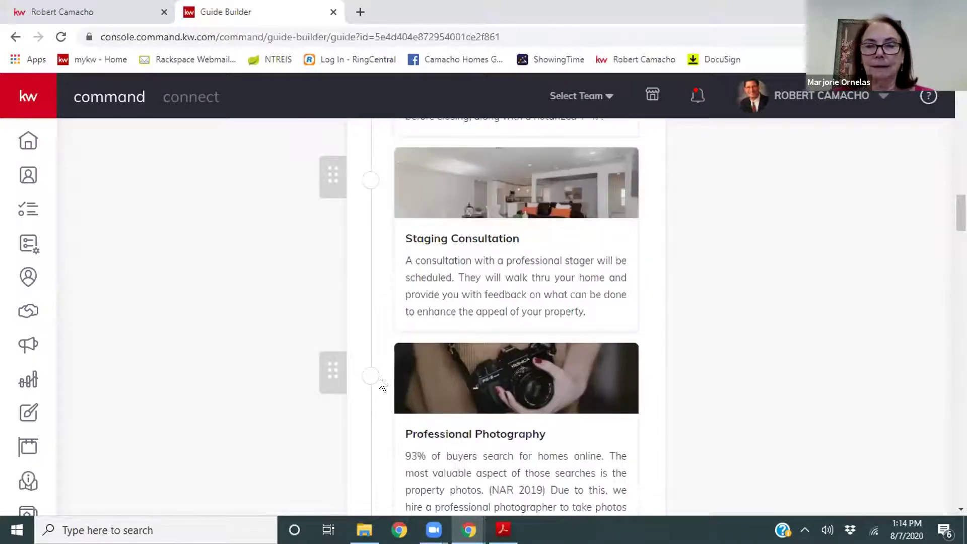
scroll(380, 384, down, 3)
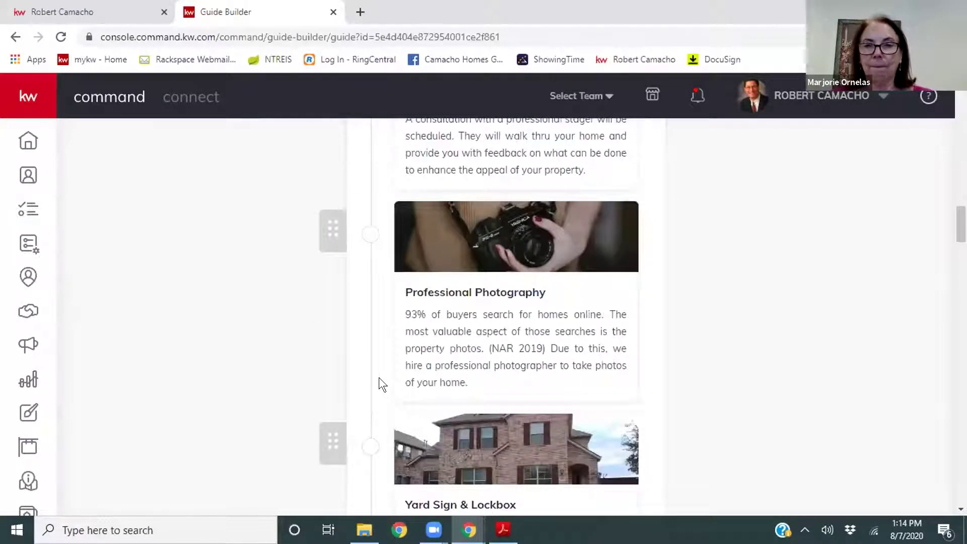
scroll(389, 346, down, 1)
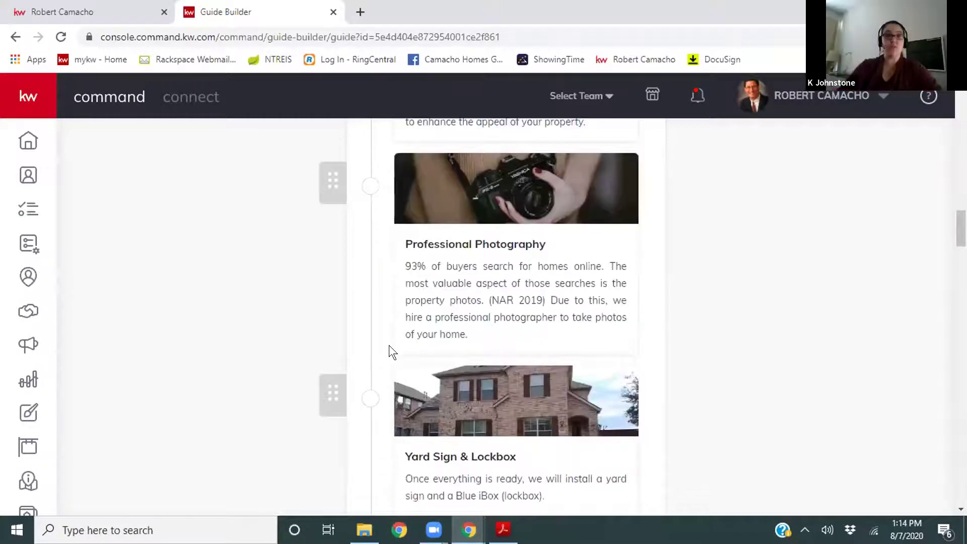
scroll(481, 212, up, 1)
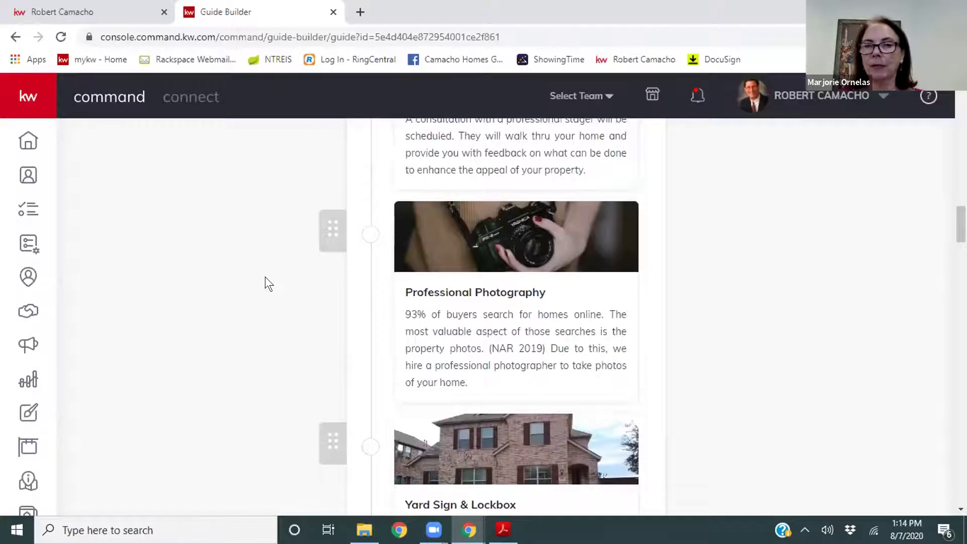
scroll(265, 277, up, 1)
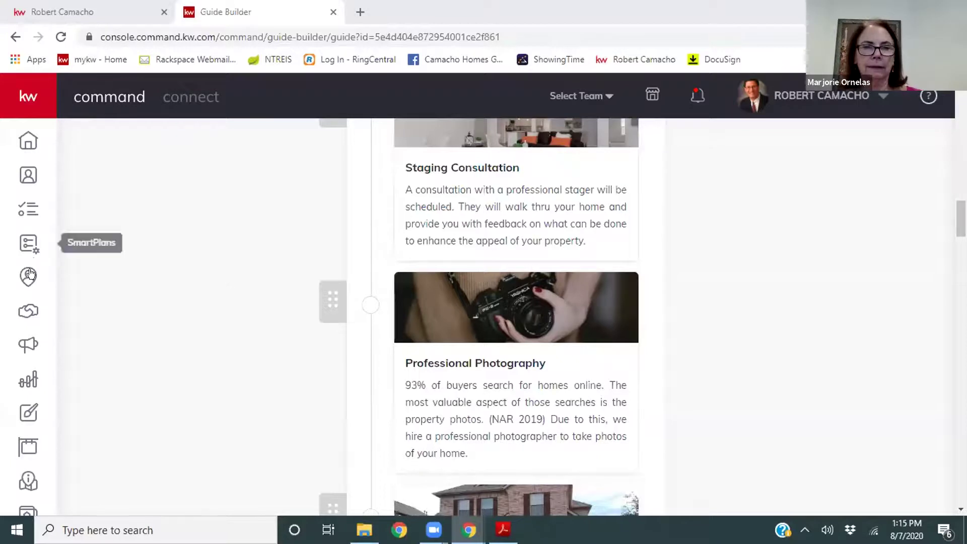
Step: Open the Opportunities dashboard and examine the team's pipeline down to the Closing This Month table
click(24, 310)
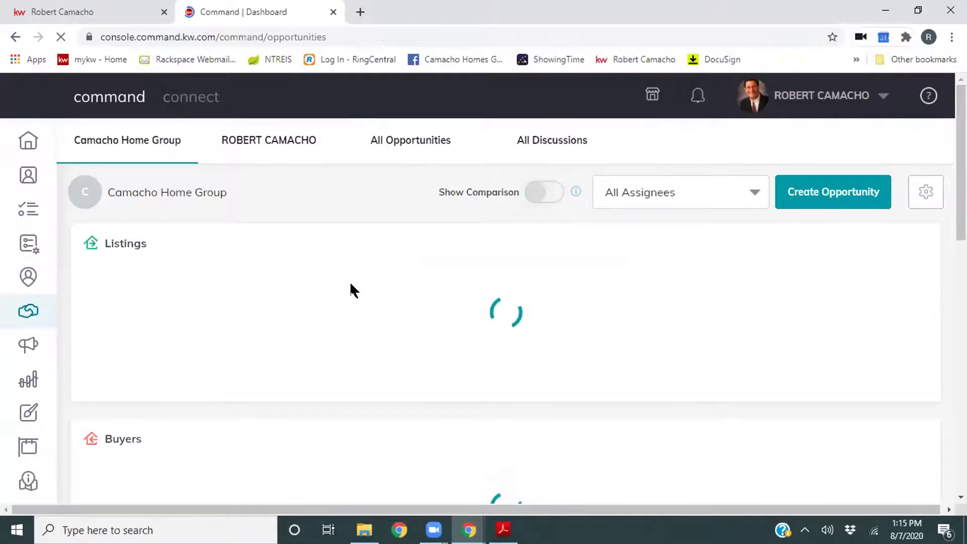
scroll(32, 273, down, 5)
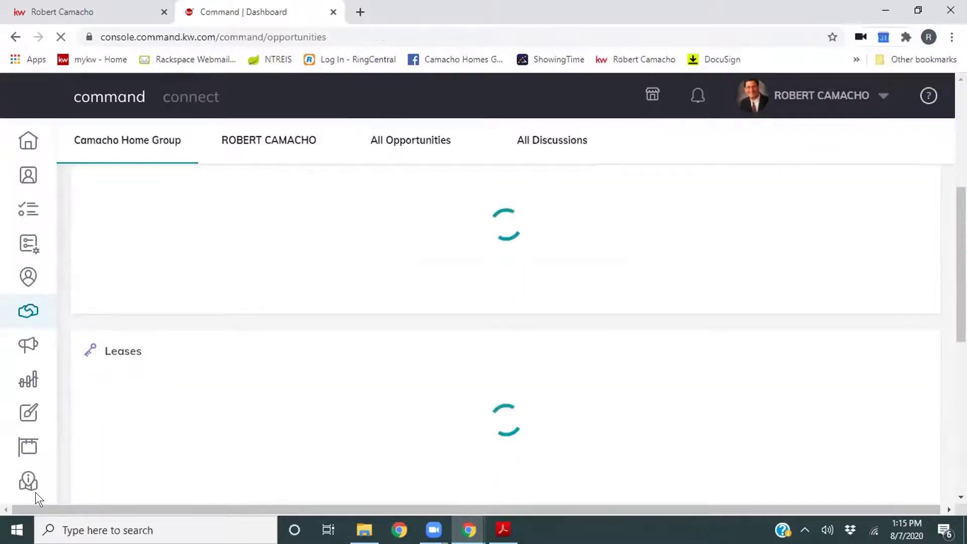
scroll(69, 225, down, 1)
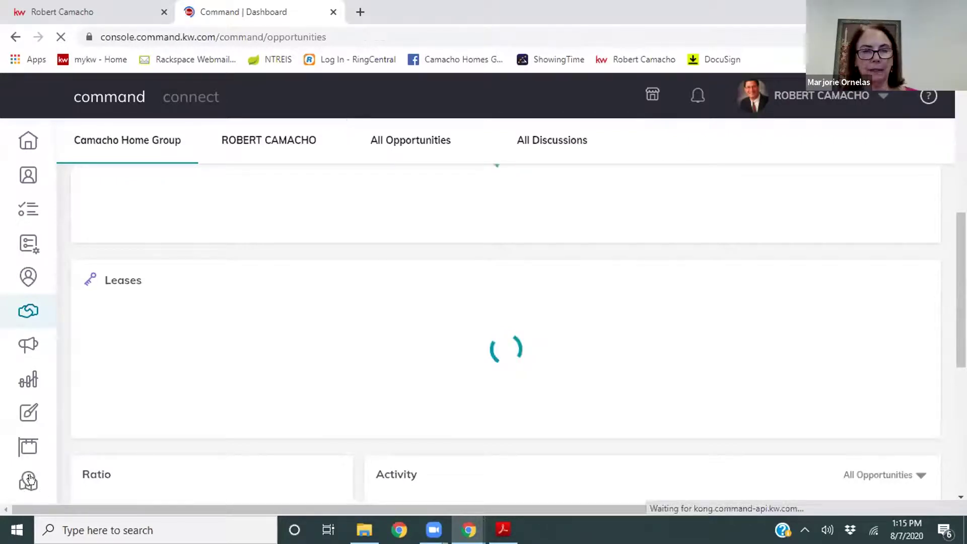
scroll(30, 479, down, 1)
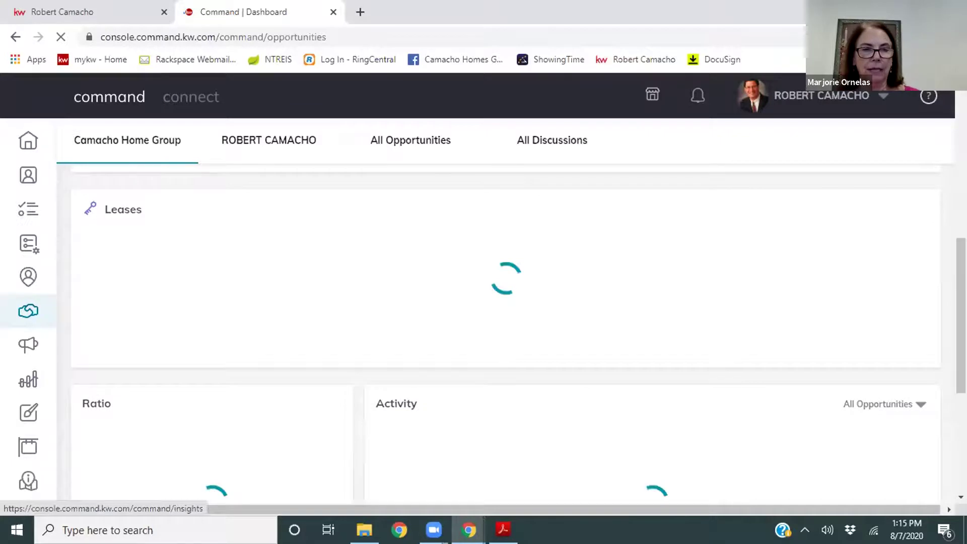
scroll(30, 479, down, 4)
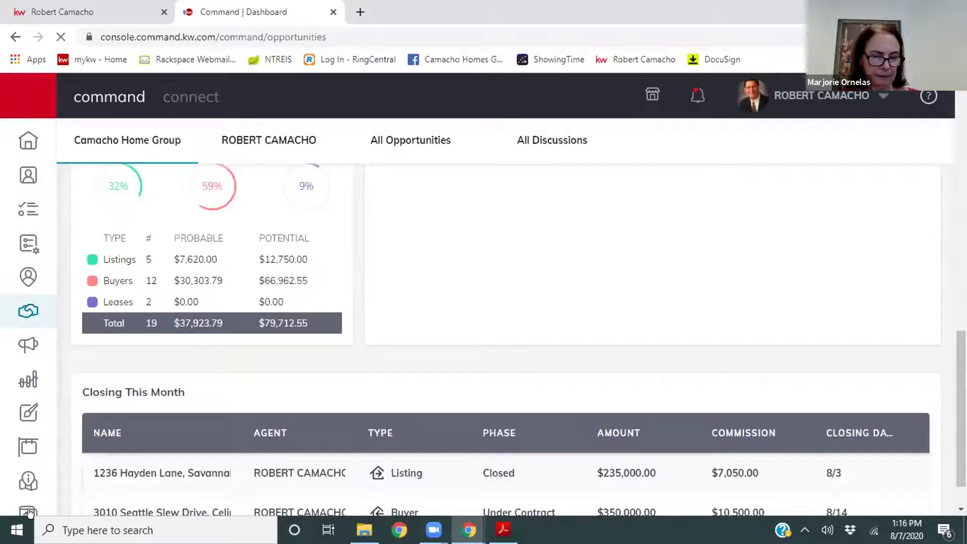
Step: Open the Consumer section's Guide Builder to view the Buyer's Guide and Seller's Guide entries
click(24, 511)
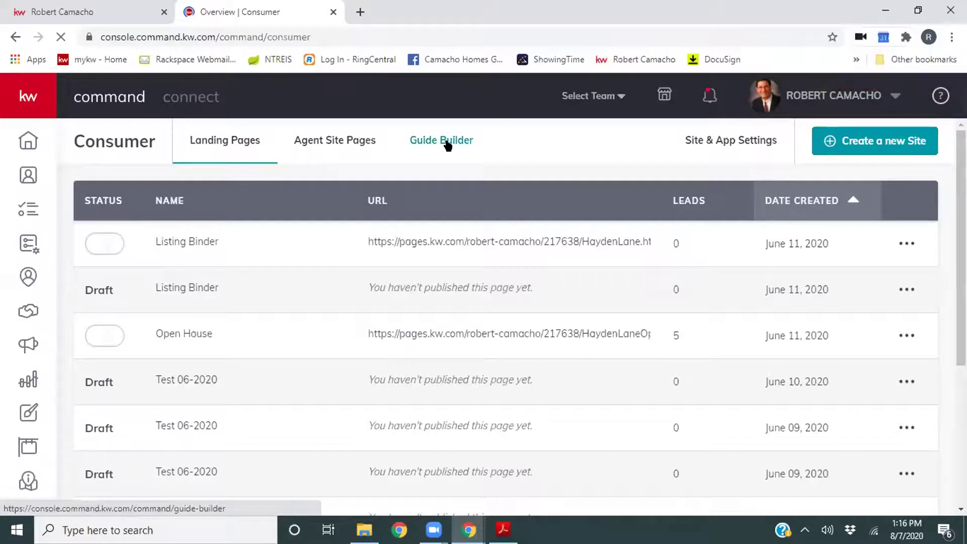
click(446, 144)
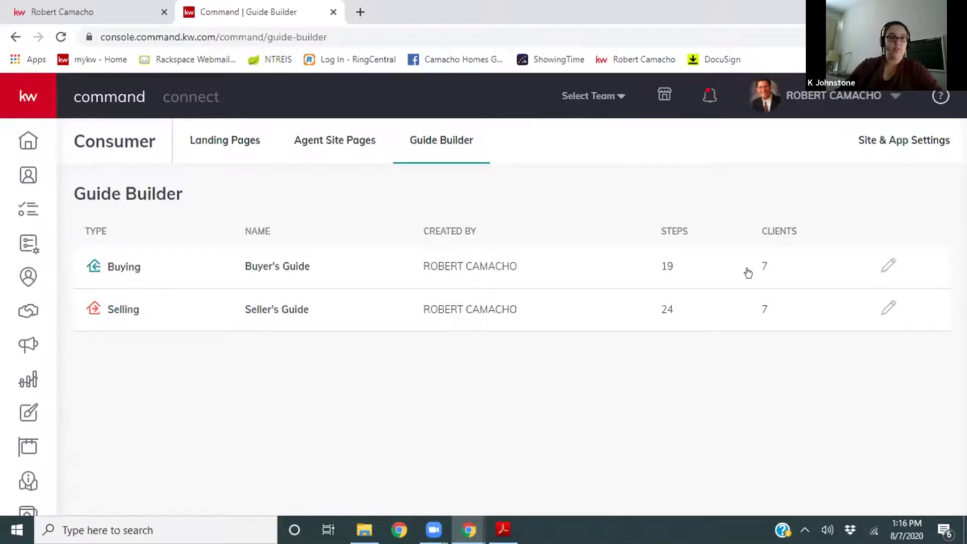
Step: Open the Seller Profile of the test listing opportunity scheduled in the Appointment phase
click(25, 311)
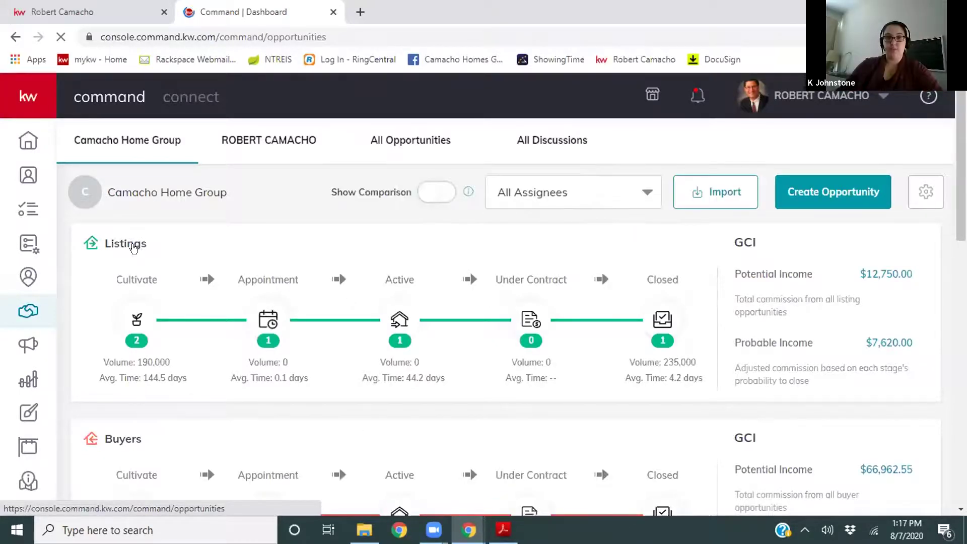
click(267, 320)
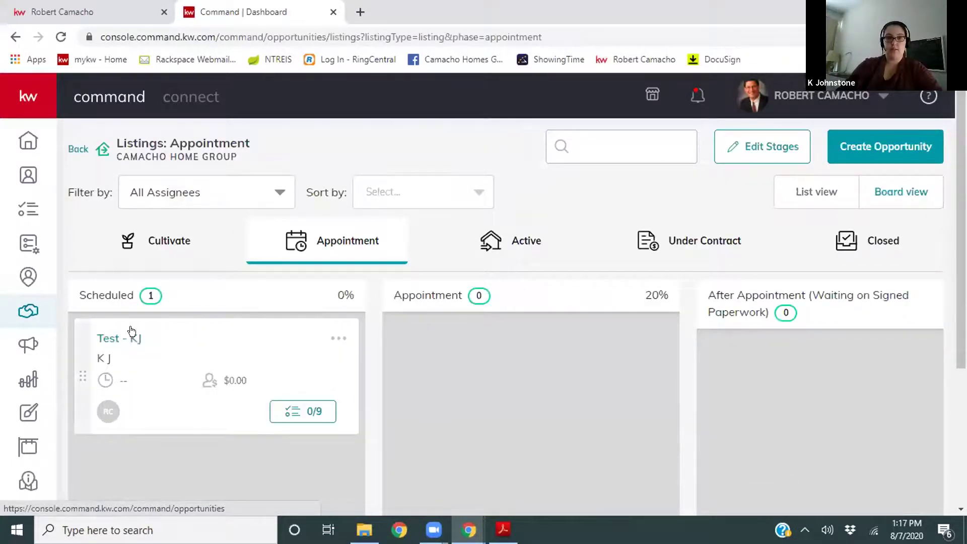
click(117, 335)
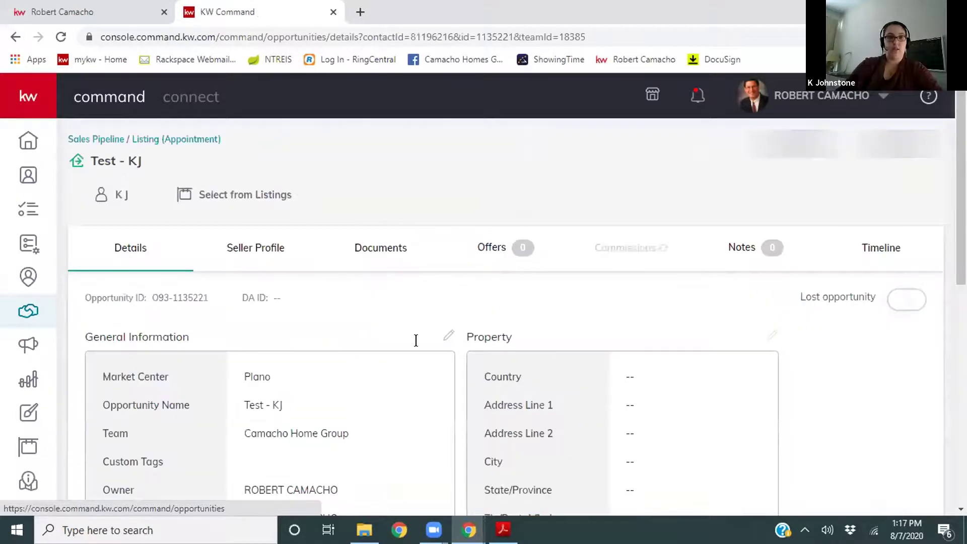
click(251, 252)
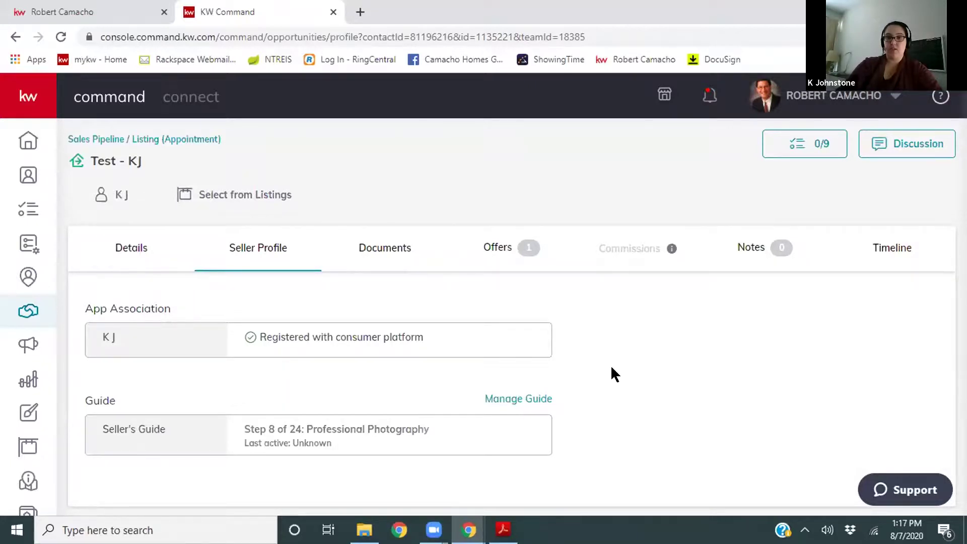
Step: Mark the Professional Photography step as completed in the client's Seller's Guide and save the changes
scroll(661, 398, down, 1)
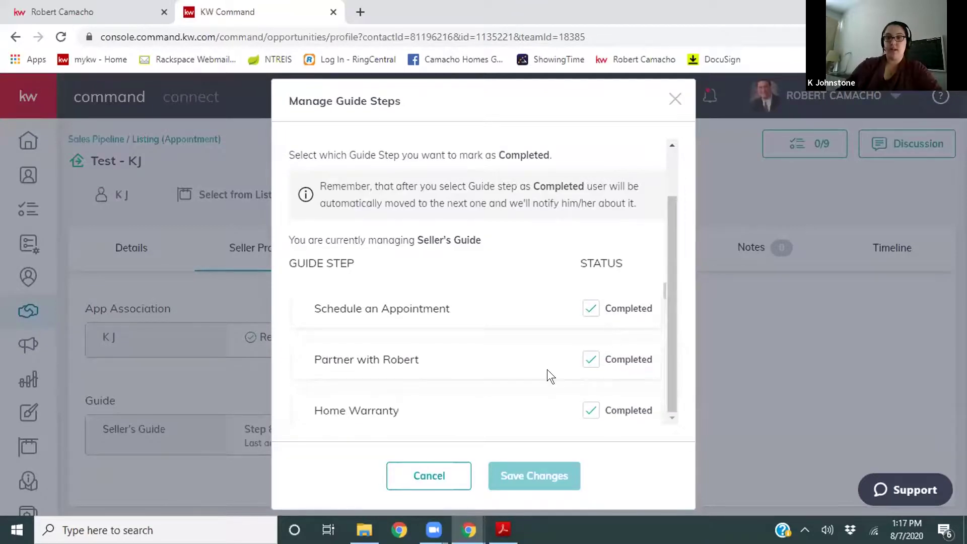
scroll(547, 370, down, 1)
scroll(546, 370, down, 2)
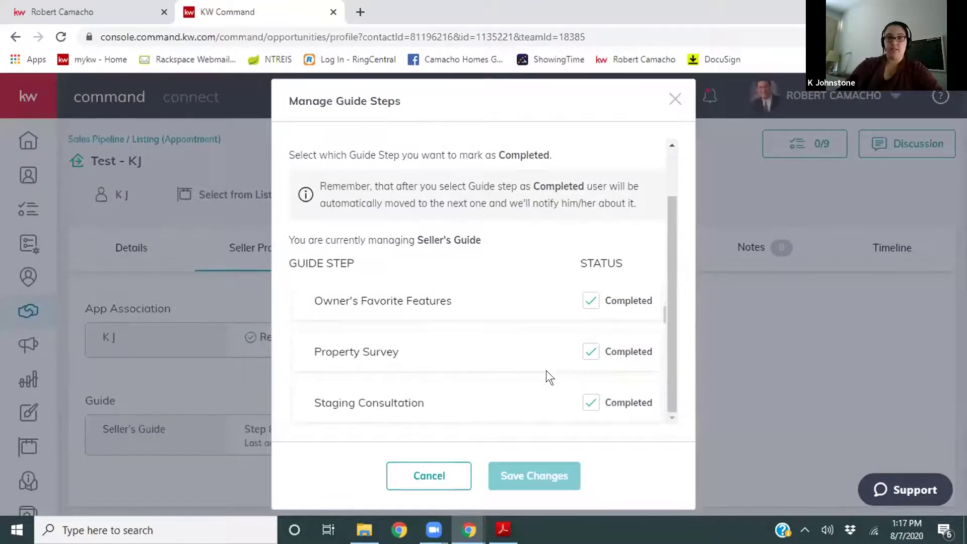
scroll(479, 378, down, 1)
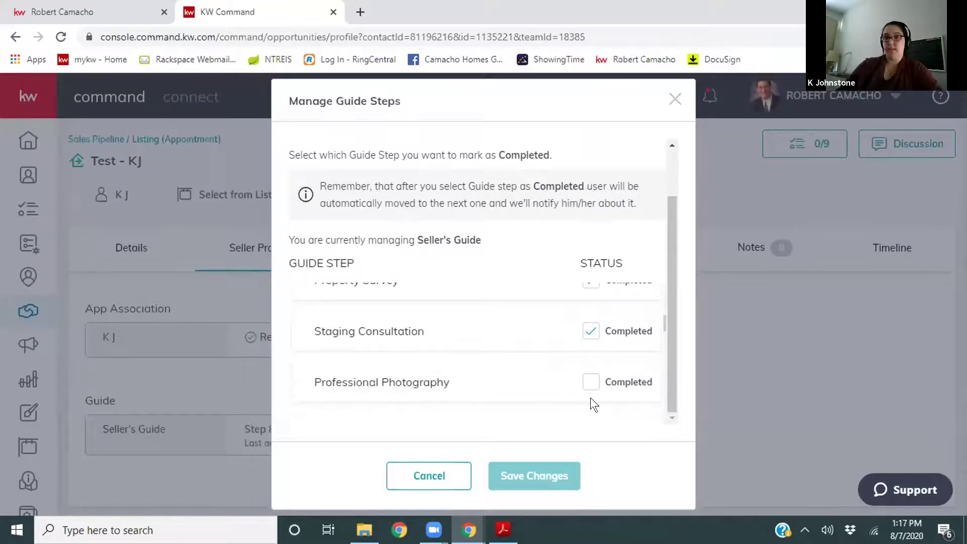
click(591, 382)
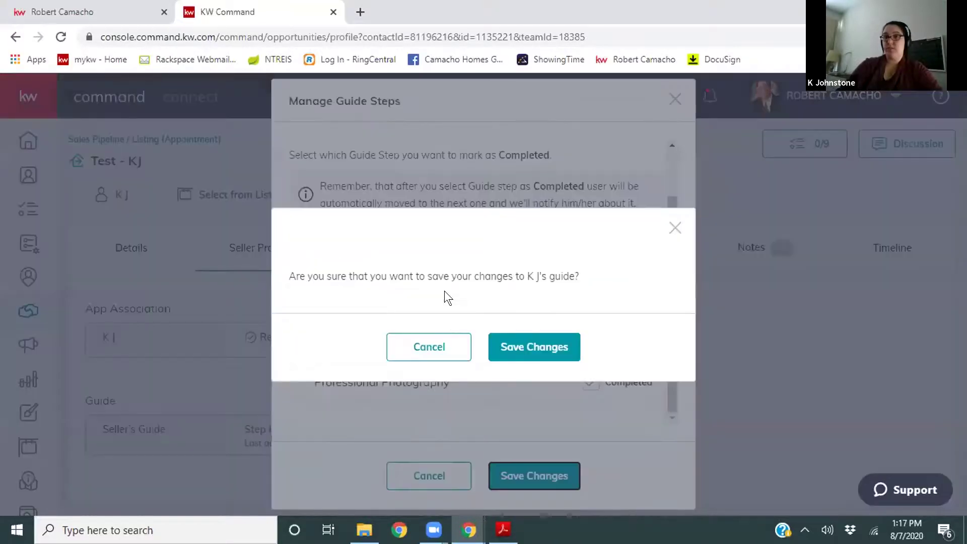
click(547, 354)
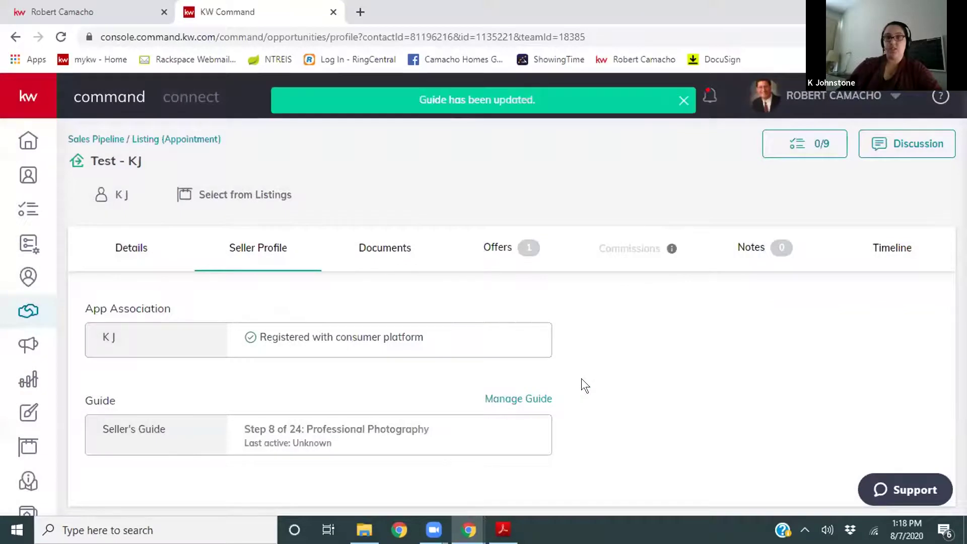
Step: Switch to the client's consumer site, reload the Selling guide and check the status of Professional Photography and Yard Sign & Lockbox
click(71, 6)
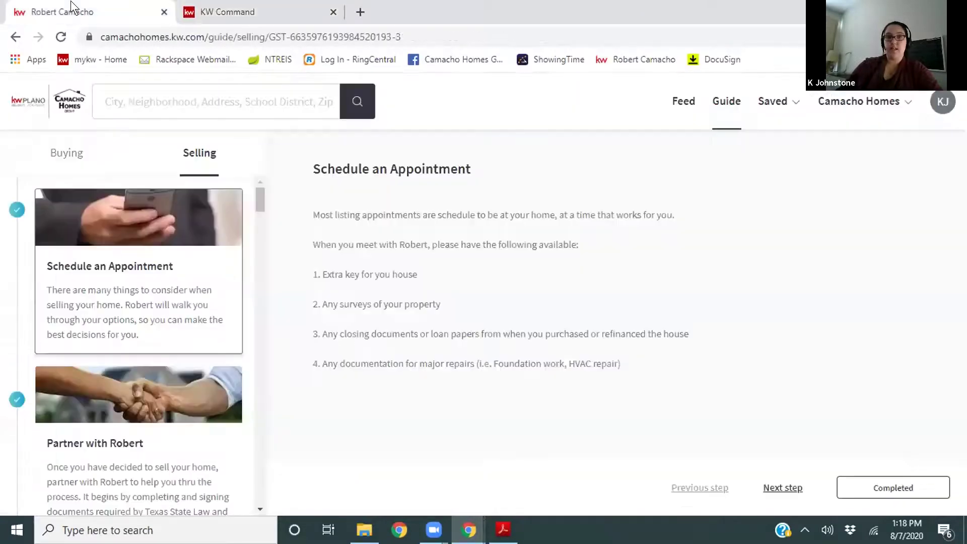
click(58, 36)
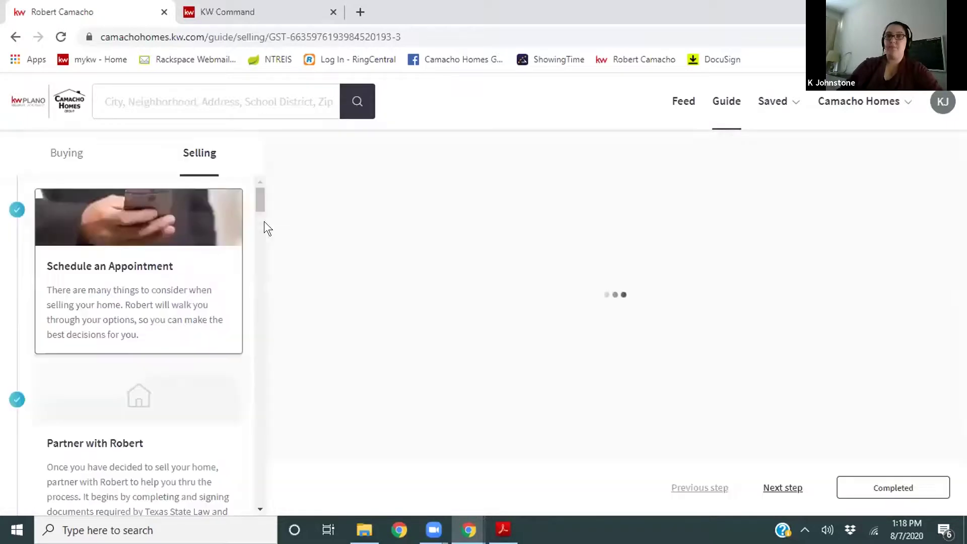
scroll(244, 307, down, 6)
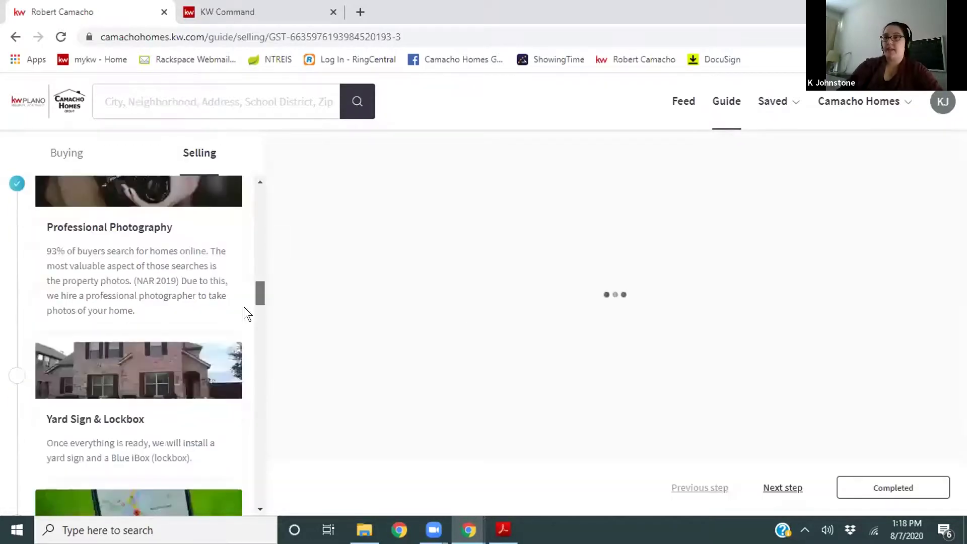
scroll(244, 308, down, 2)
scroll(223, 315, up, 3)
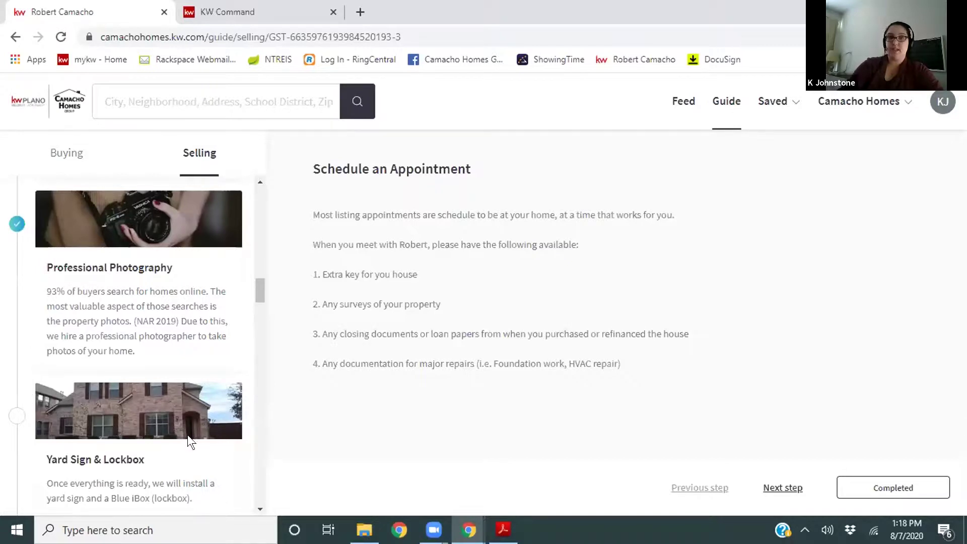
Step: View the Professional Photography and Yard Sign & Lockbox details in the Selling guide, and return to the opportunity's Seller Profile in KW Command
click(783, 488)
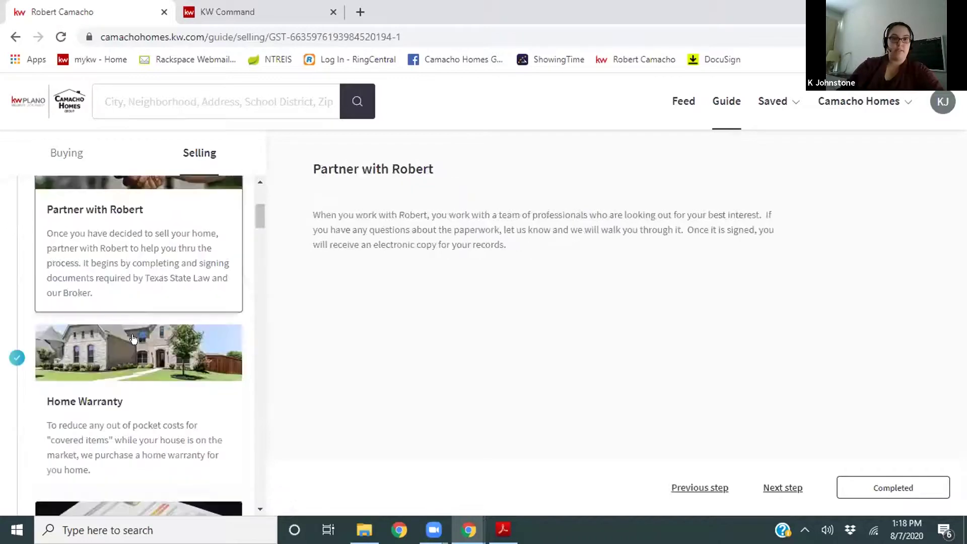
scroll(135, 343, down, 5)
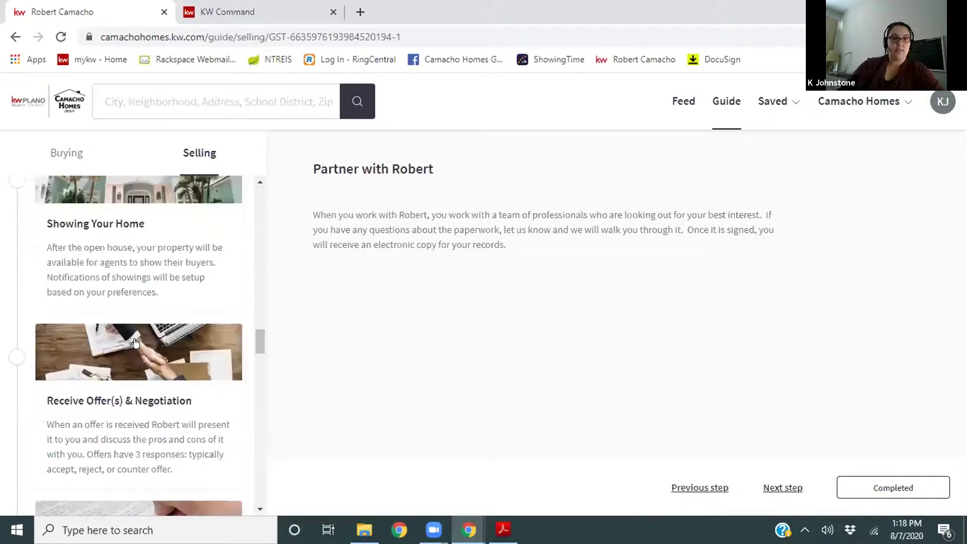
scroll(135, 343, up, 8)
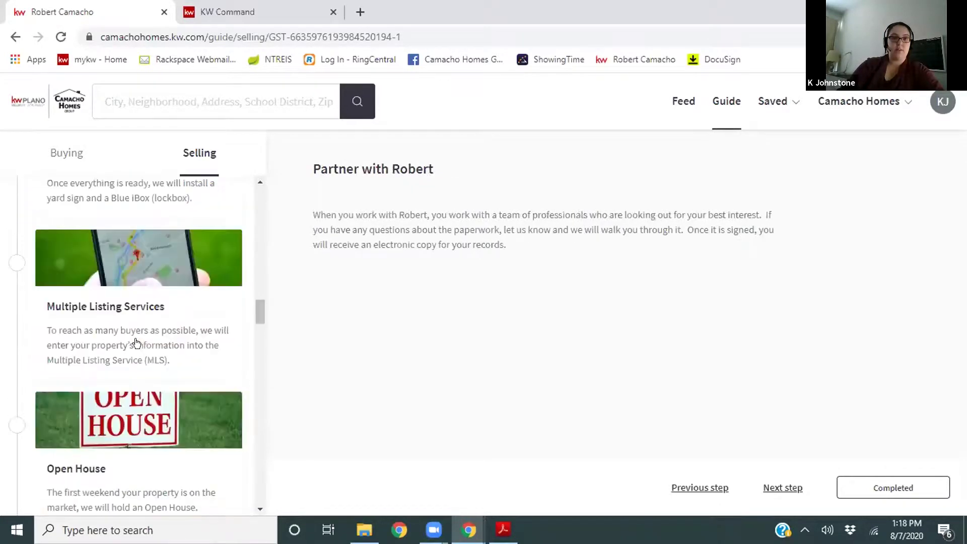
scroll(135, 343, up, 3)
click(238, 446)
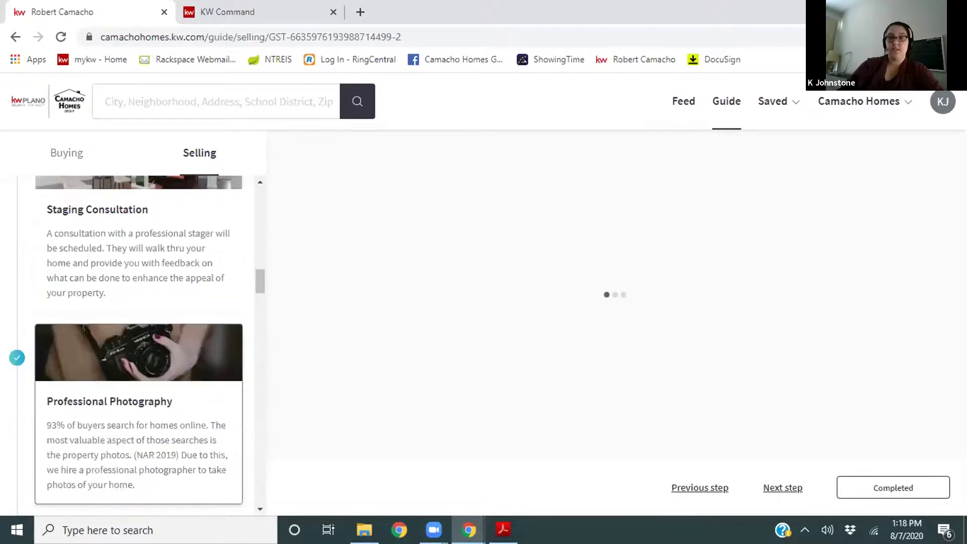
click(778, 492)
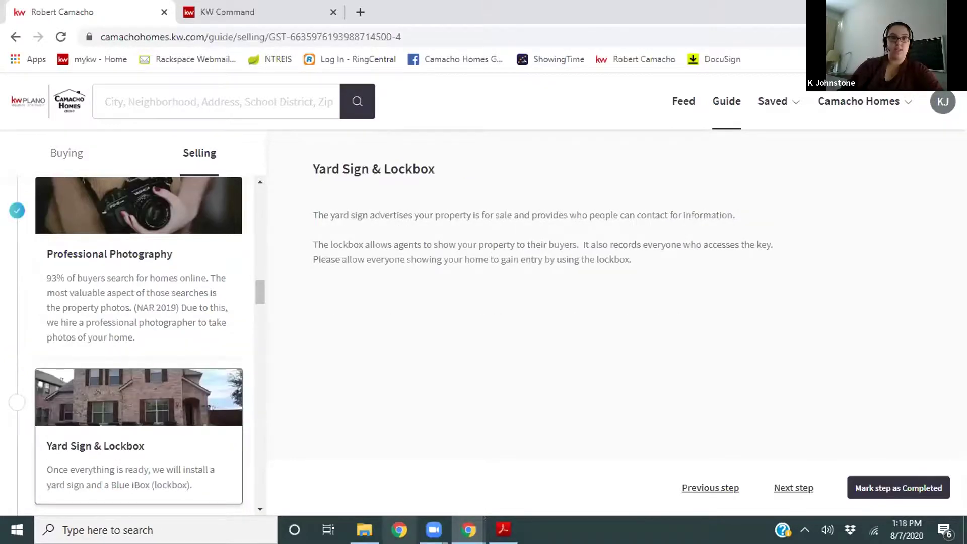
click(267, 8)
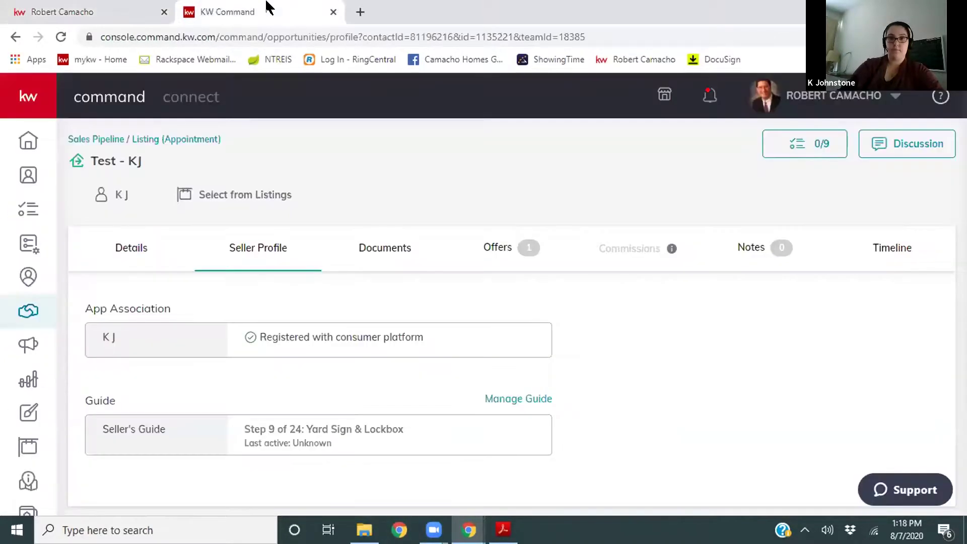